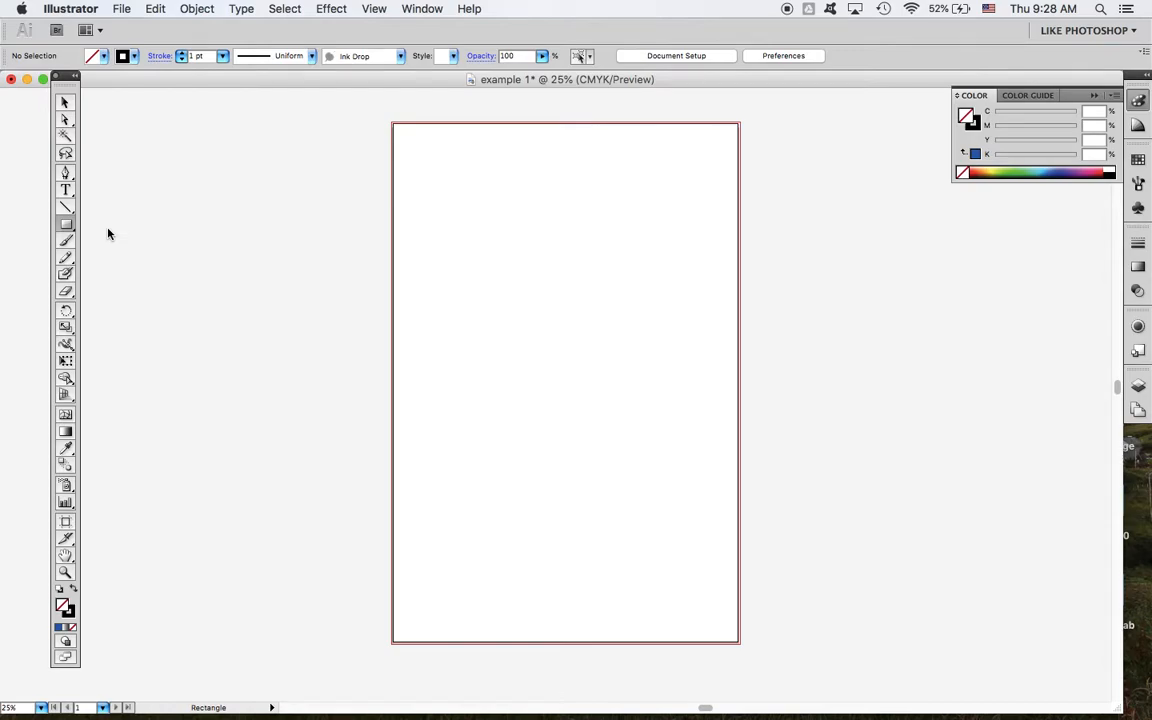
Step: Draw a background rectangle about 27.2 x 37.9 in extending past the artboard and fill it light green: C 22.35, M 0, Y 50.98, K 0
left_click_drag(69, 231, 97, 221)
left_click_drag(374, 112, 766, 659)
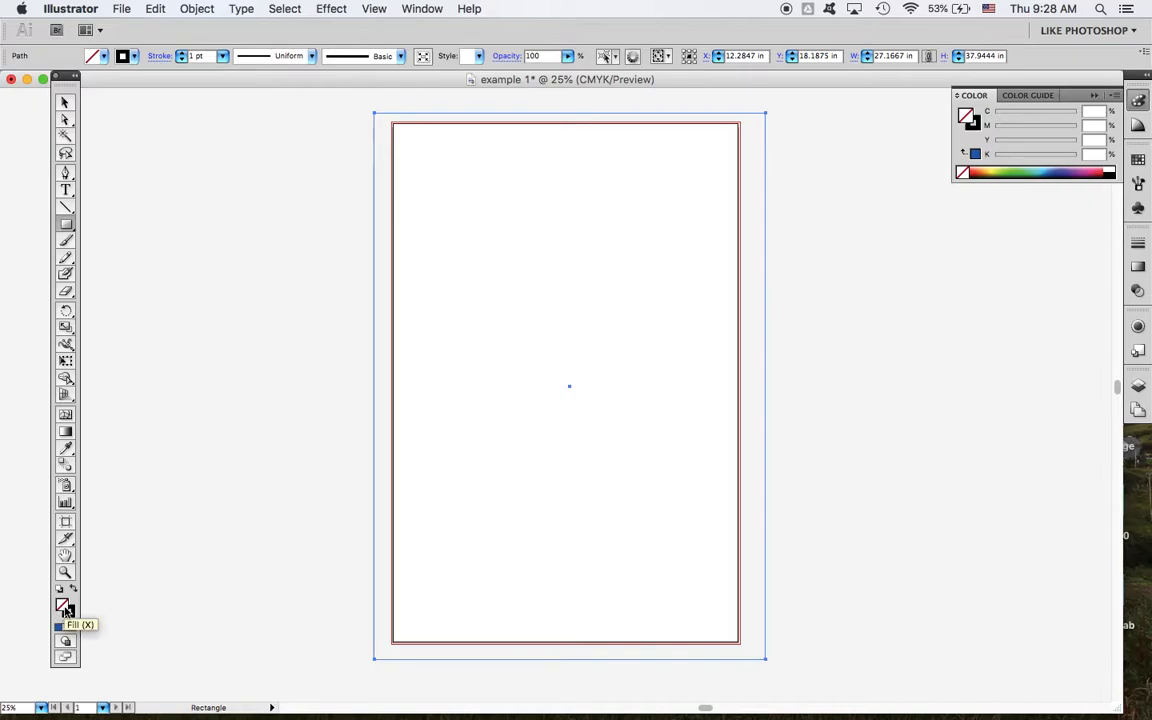
left_click(1006, 169)
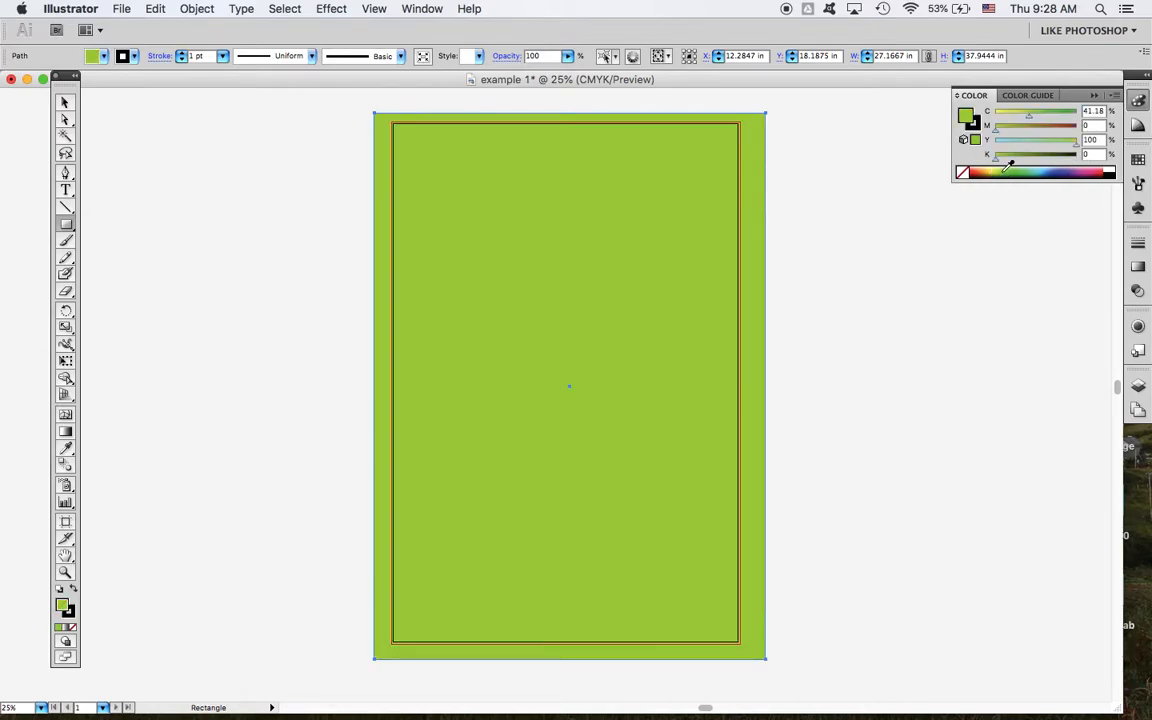
left_click(1005, 166)
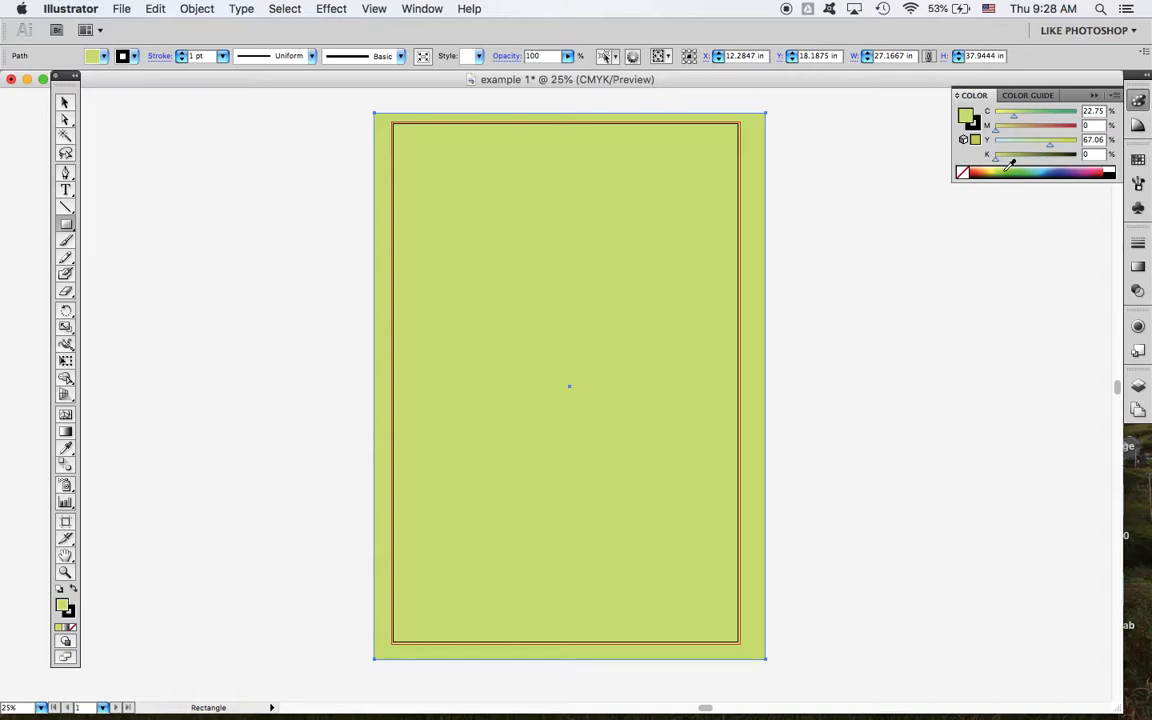
left_click(1009, 166)
left_click(1011, 162)
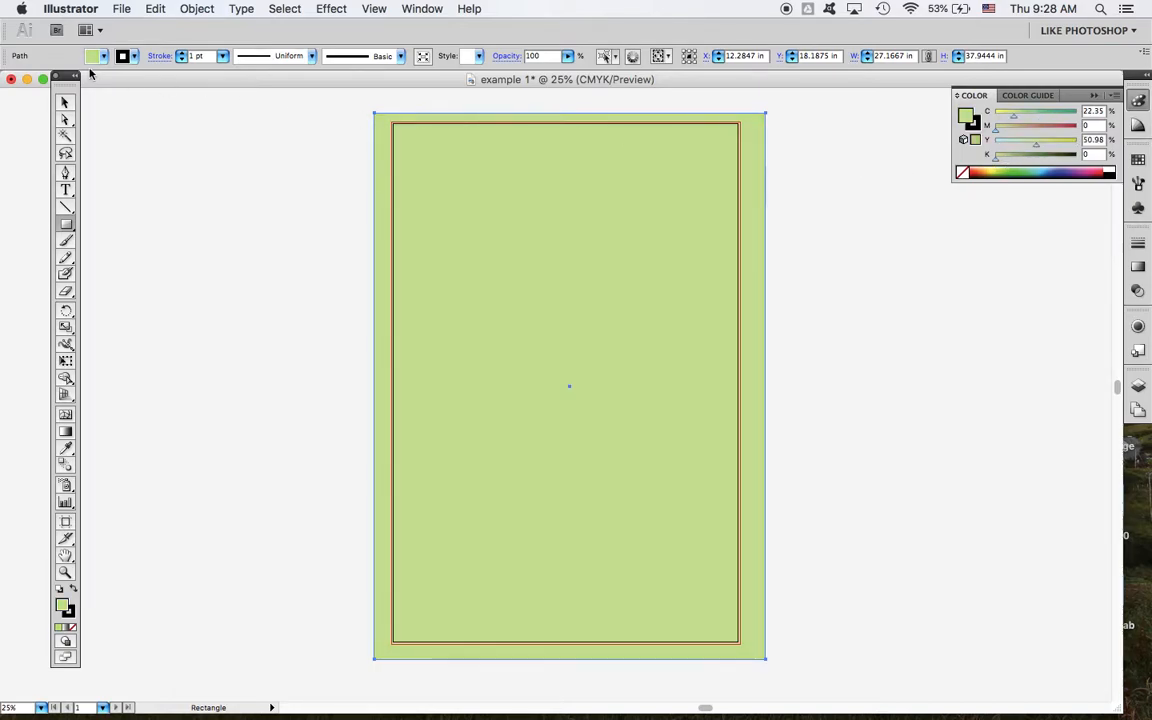
left_click(66, 101)
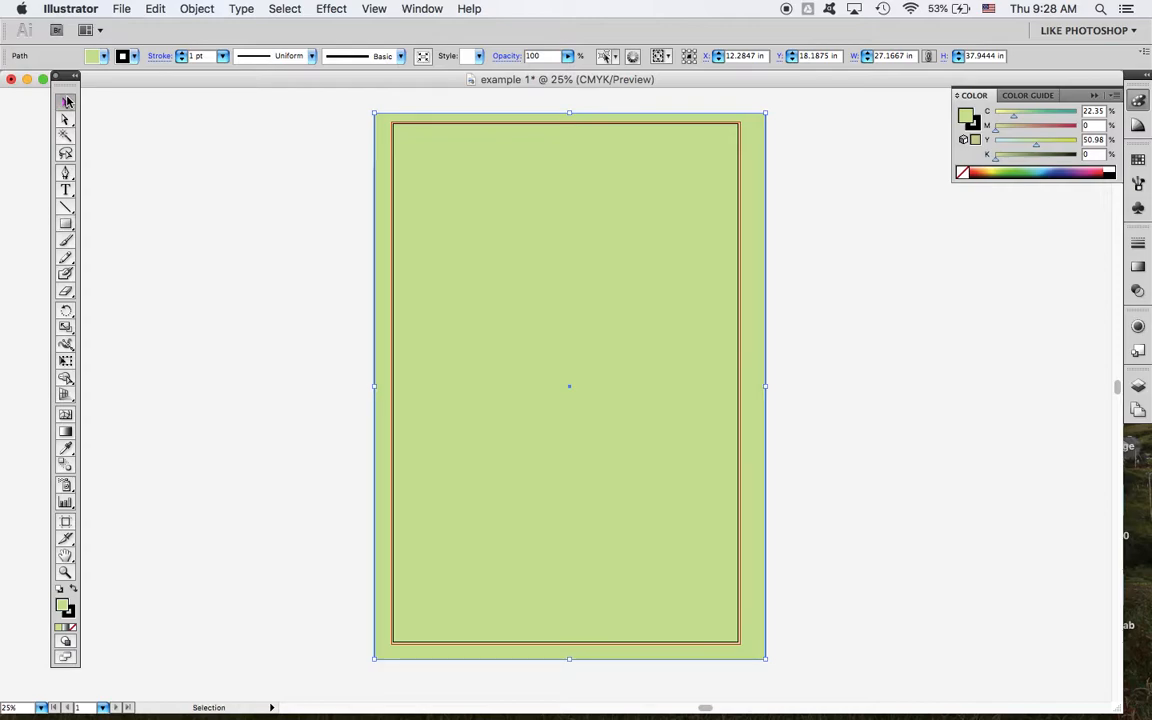
left_click(322, 225)
left_click(668, 301)
Step: Draw a closed, irregular eight-point polygon about 17.5 x 18.8 in with the Pen tool, starting outside the artboard and overlapping its edge
left_click(65, 172)
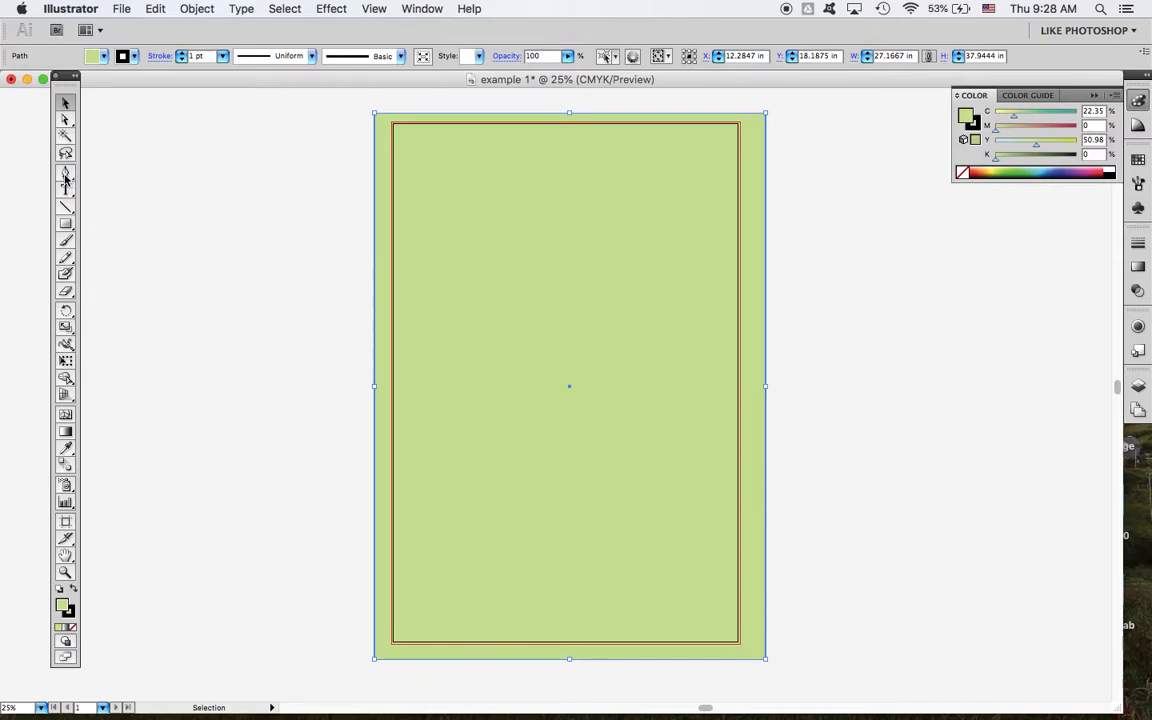
left_click(256, 278)
left_click(208, 337)
left_click(263, 432)
left_click(330, 388)
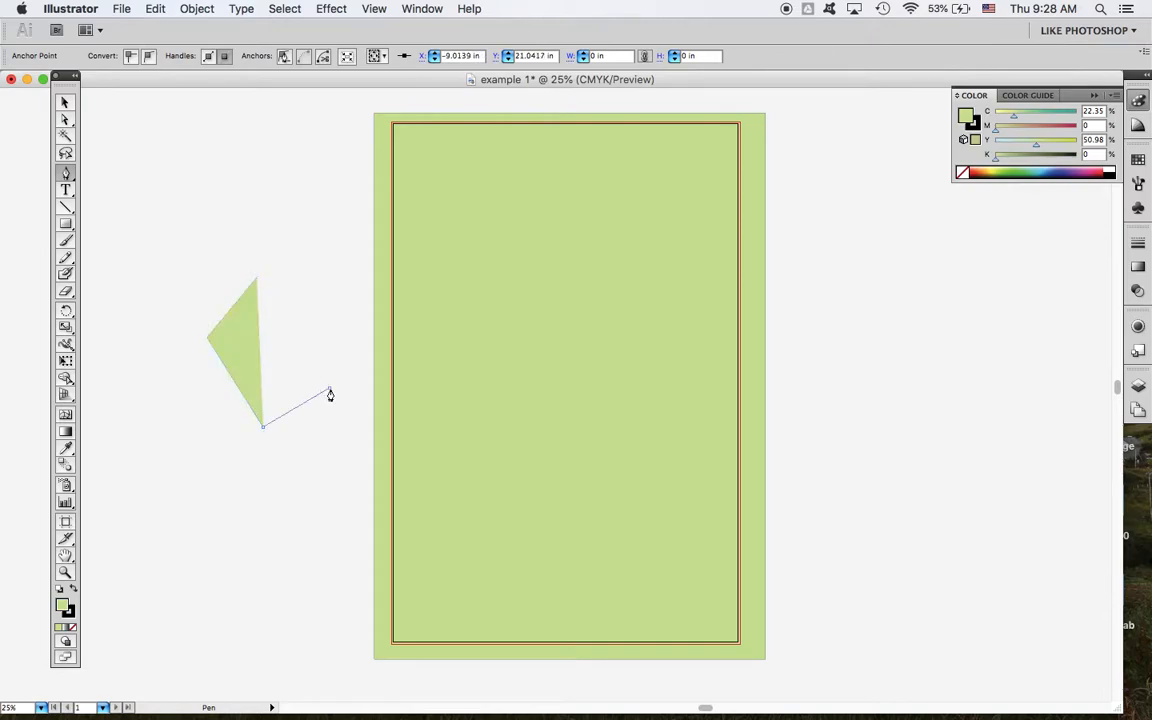
left_click(428, 325)
left_click(330, 213)
left_click(258, 157)
left_click(176, 217)
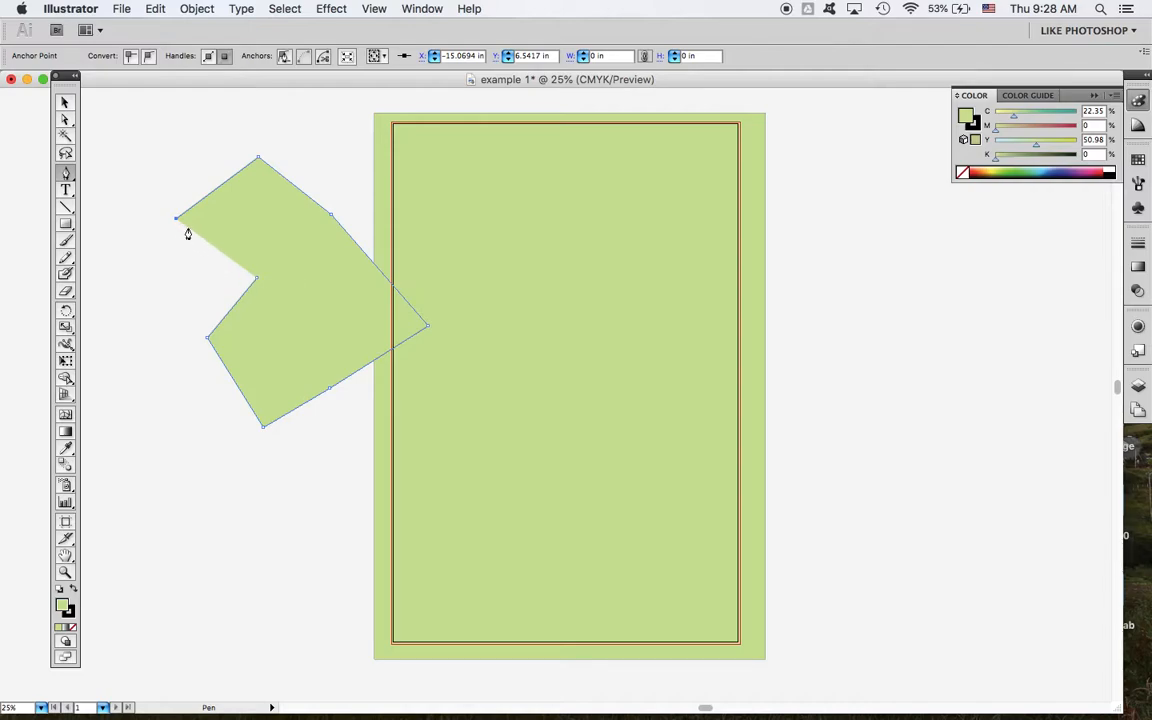
left_click(256, 282)
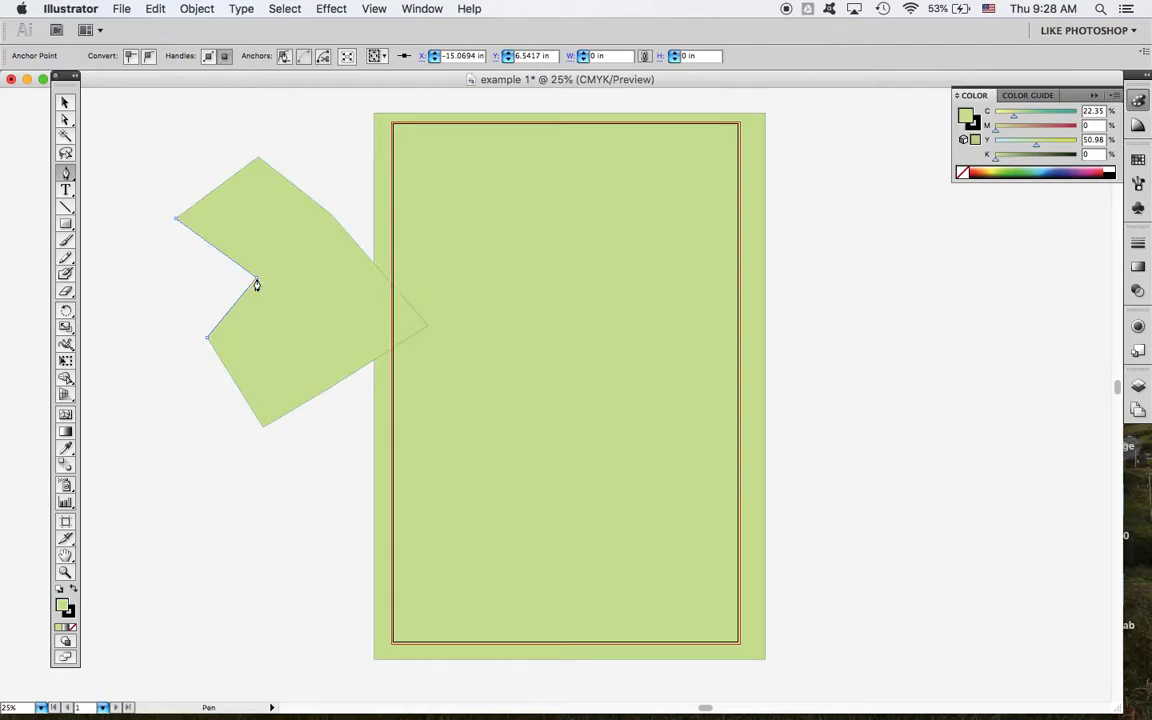
Step: Move the polygon onto the upper part of the artboard and fill it grey with M 13, Y 26 and K 29
left_click(63, 103)
left_click_drag(309, 267, 588, 253)
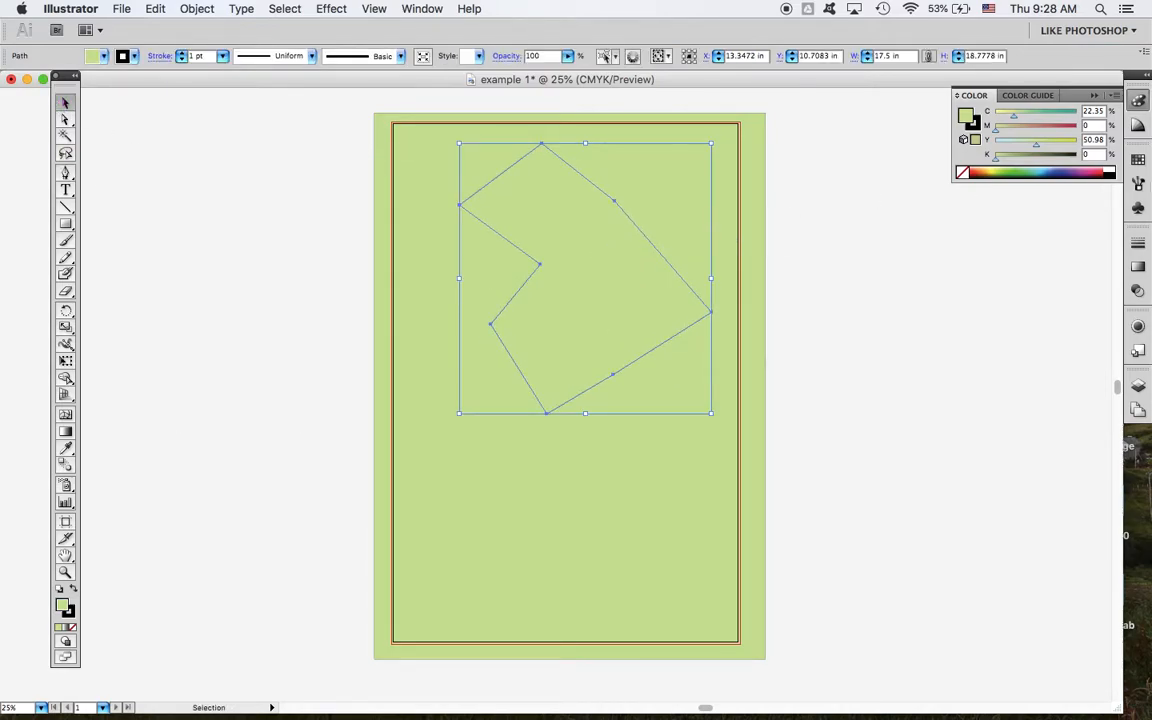
left_click(1007, 133)
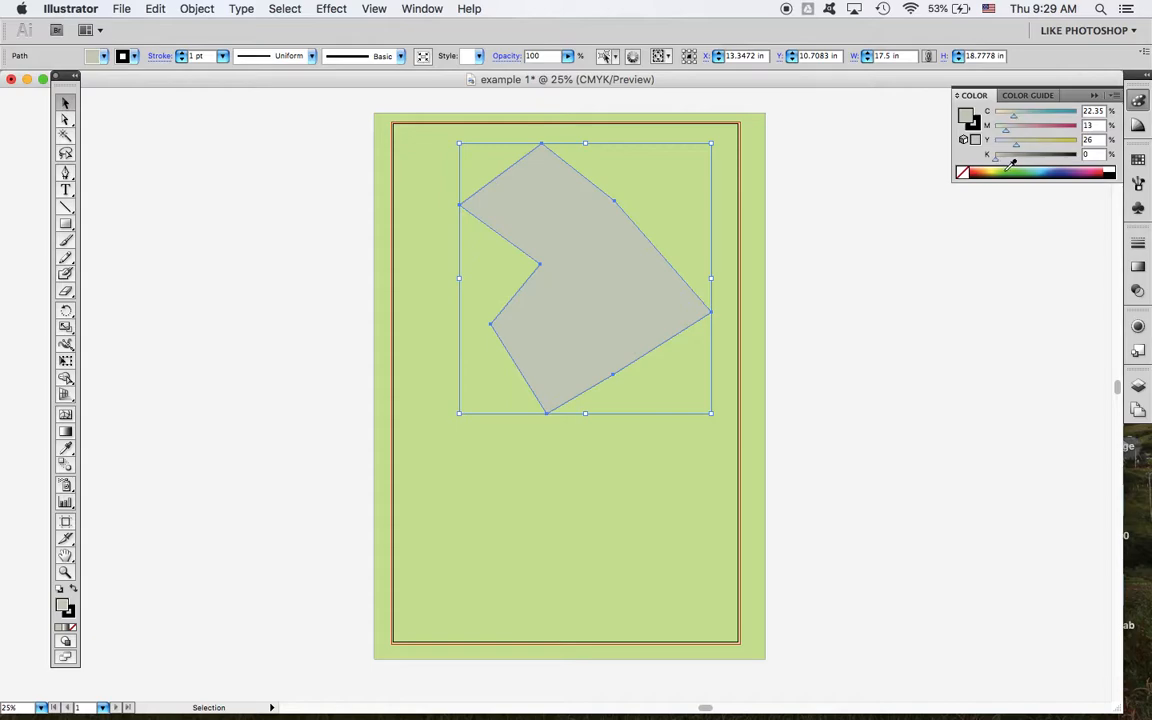
left_click_drag(995, 161, 1018, 162)
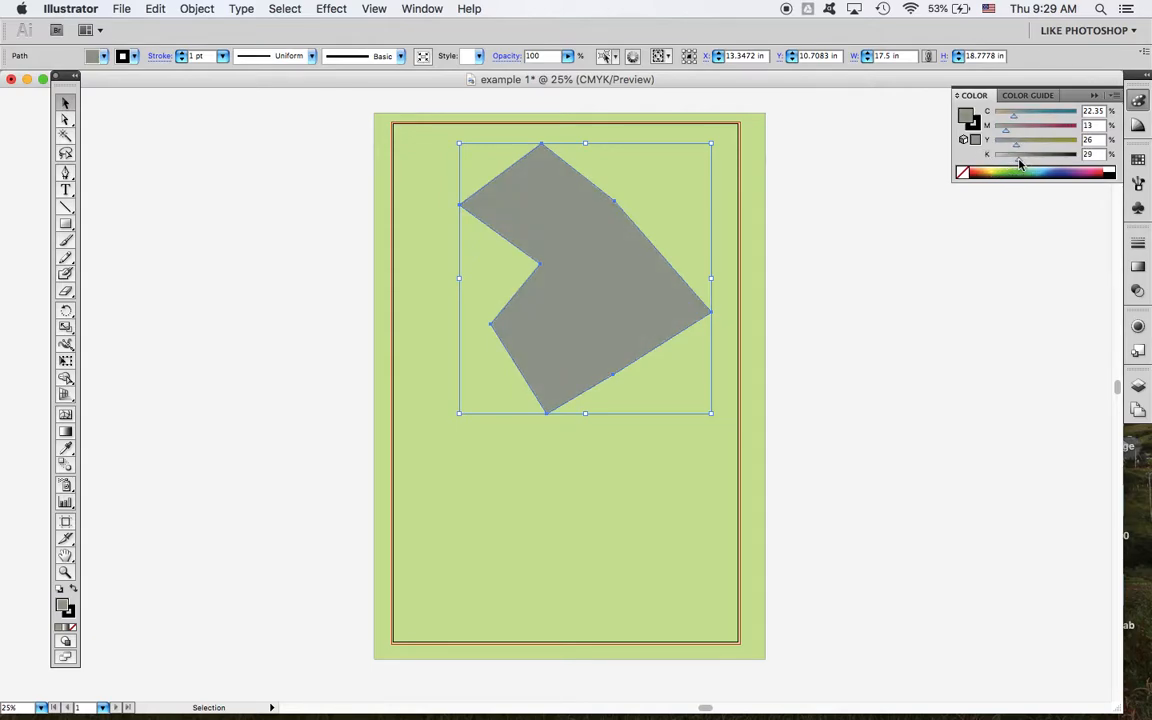
left_click(268, 166)
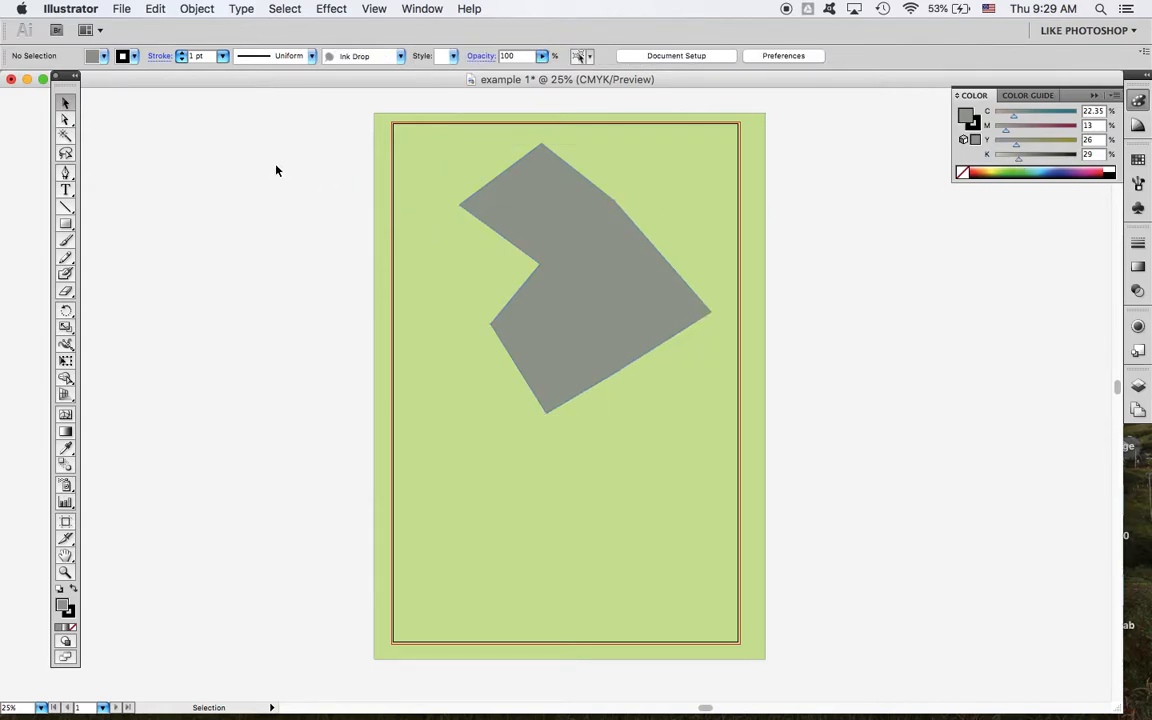
Step: Draw a circle about 18.3 in in diameter with the Ellipse tool on the empty canvas beside the artboard
left_click(71, 224)
left_click_drag(73, 226, 125, 261)
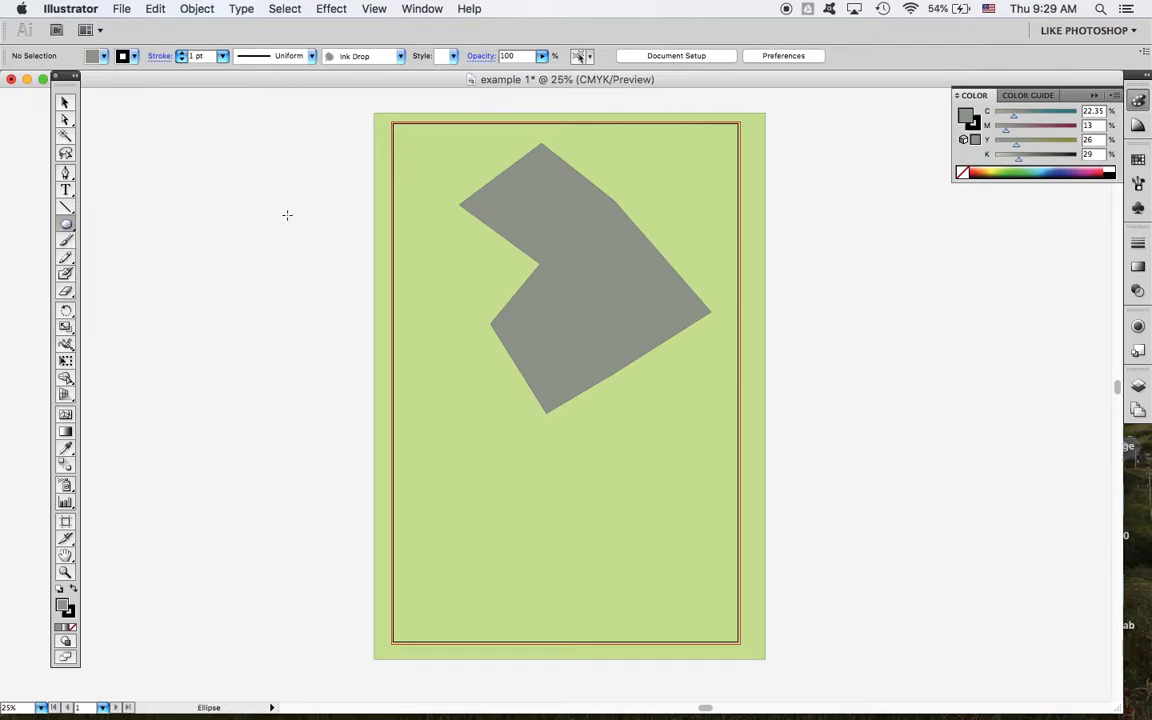
mouse_move(333, 180)
left_mouse_down()
mouse_move(165, 339)
mouse_move(147, 427)
mouse_move(113, 380)
mouse_move(210, 283)
mouse_move(213, 414)
mouse_move(151, 412)
mouse_move(147, 327)
mouse_move(167, 345)
mouse_move(144, 391)
mouse_move(159, 391)
mouse_move(311, 249)
mouse_move(150, 415)
mouse_move(265, 319)
mouse_move(162, 443)
left_mouse_up()
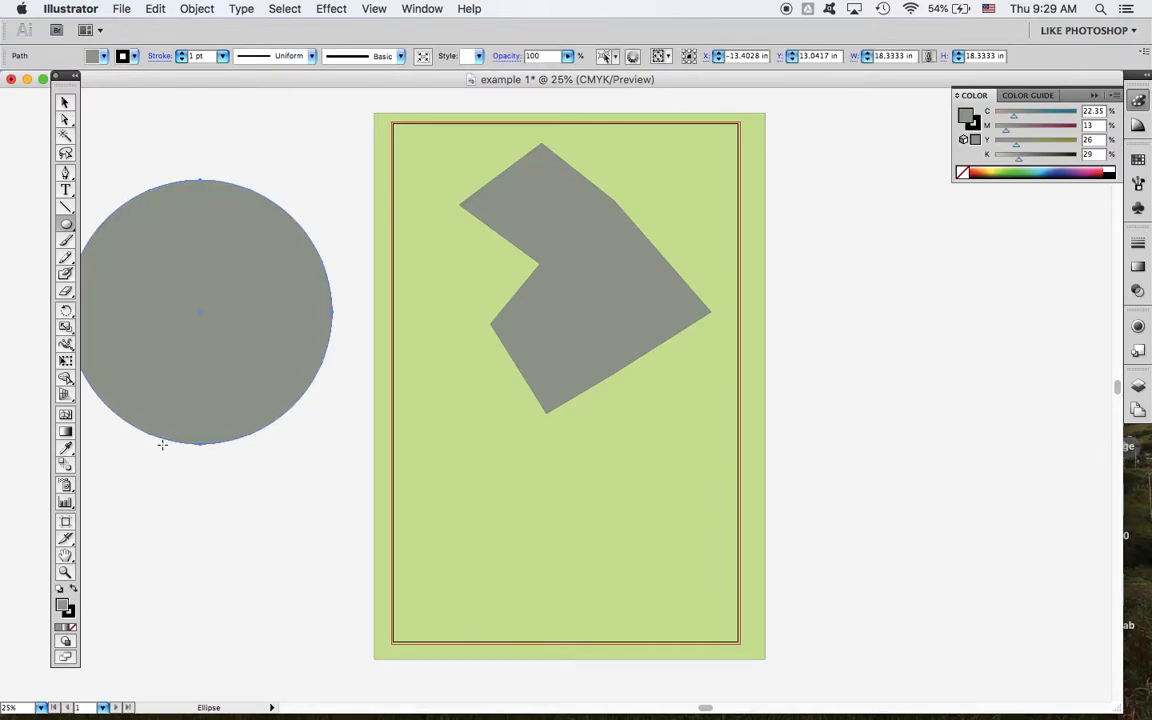
Step: Move the circle onto the artboard over the polygon and scale it up proportionally to about 26.4 in
left_click(66, 105)
left_click_drag(224, 372, 546, 462)
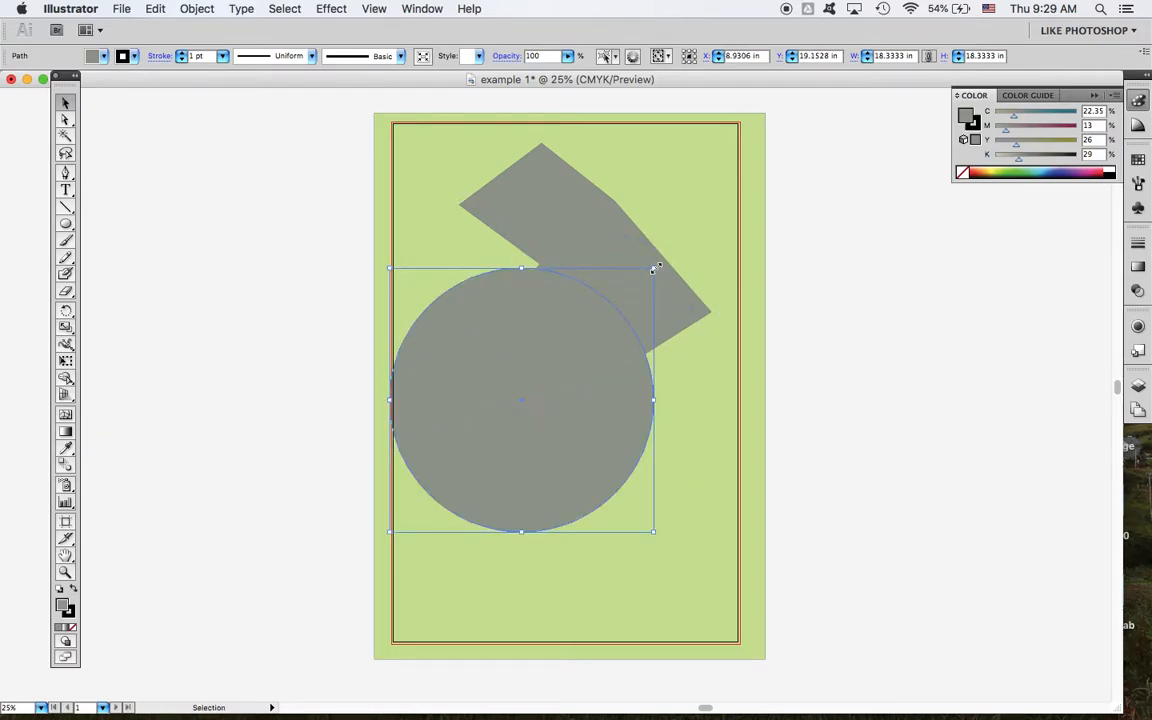
left_click_drag(653, 269, 784, 156)
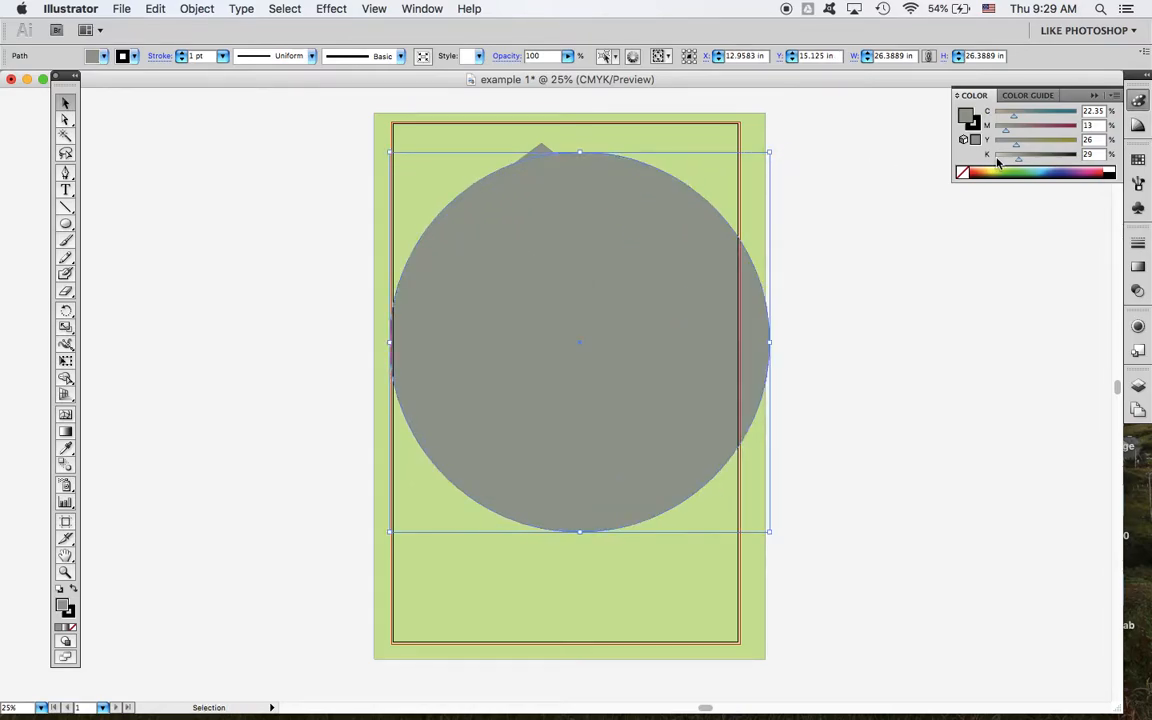
Step: Recolour the circle teal with C 46 and K 17, and shift it down past the artboard's left edge
left_click(1032, 115)
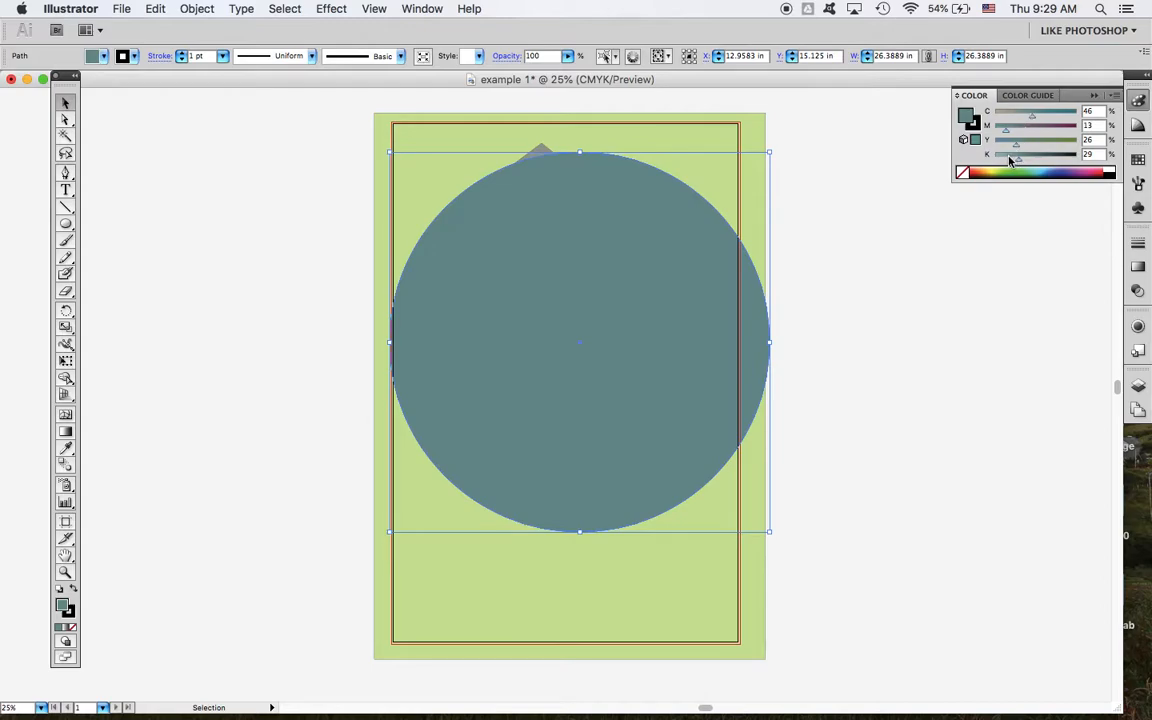
left_click(1010, 157)
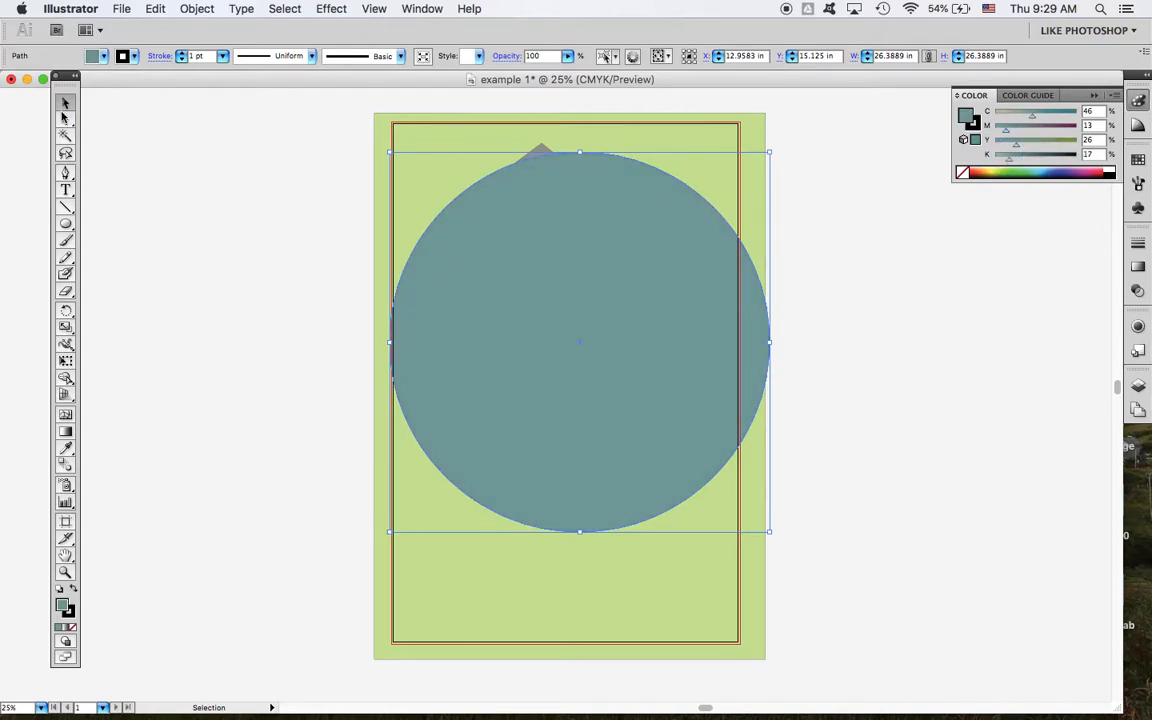
left_click_drag(599, 271, 499, 340)
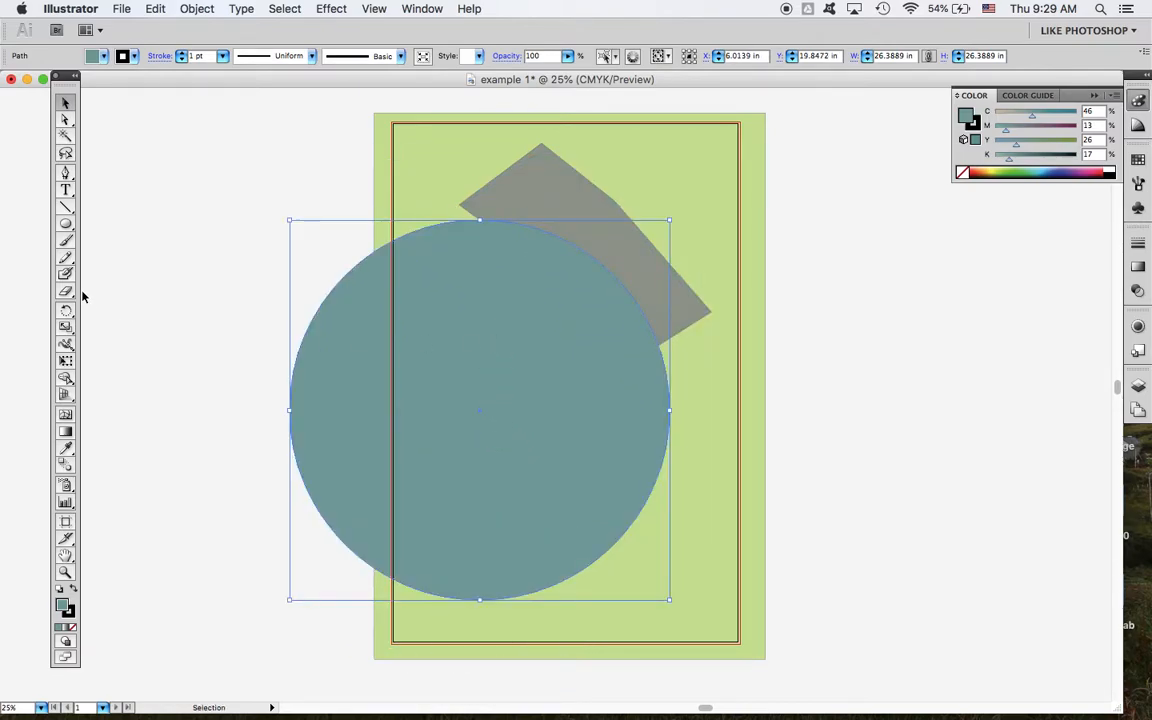
Step: Draw a square about 14.6 in wide with the Rectangle tool, overlapping the circle and the artboard's right edge
left_click(66, 224)
left_click(66, 224)
left_click_drag(66, 224, 145, 230)
left_click_drag(845, 297, 635, 495)
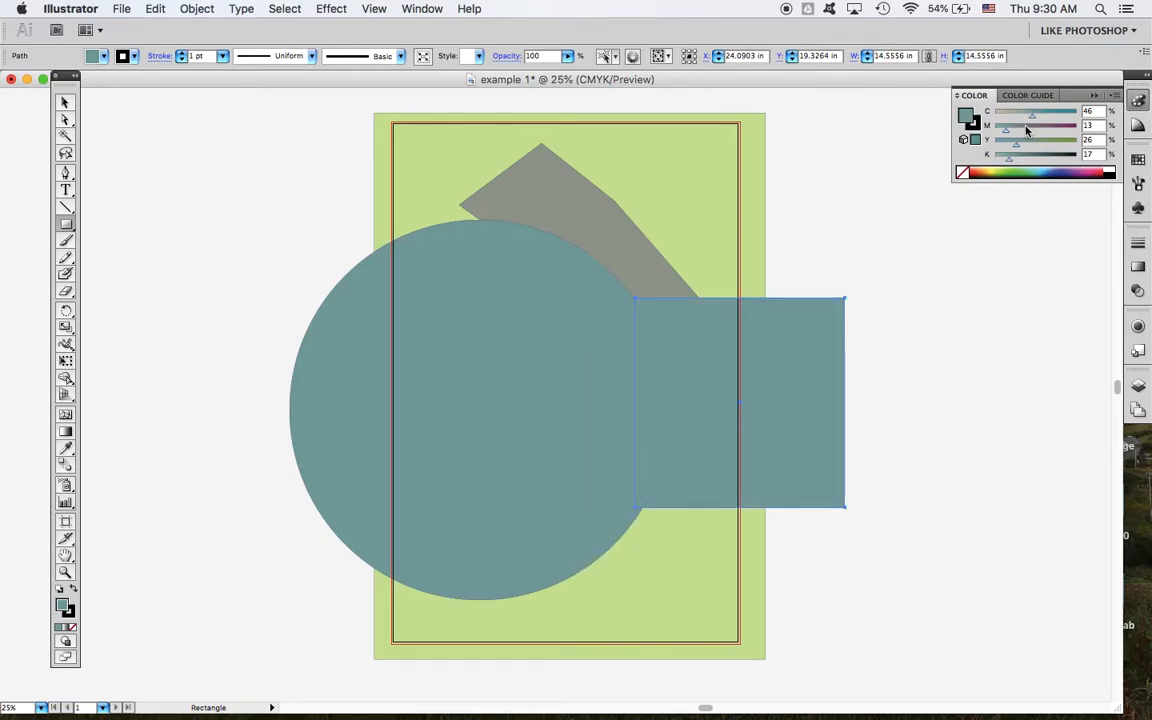
Step: Recolour the square reddish brown with C 33, M 51 and K 29, and increase its yellow value
mouse_move(1005, 130)
left_mouse_down()
mouse_move(1037, 132)
mouse_move(1018, 118)
left_mouse_up()
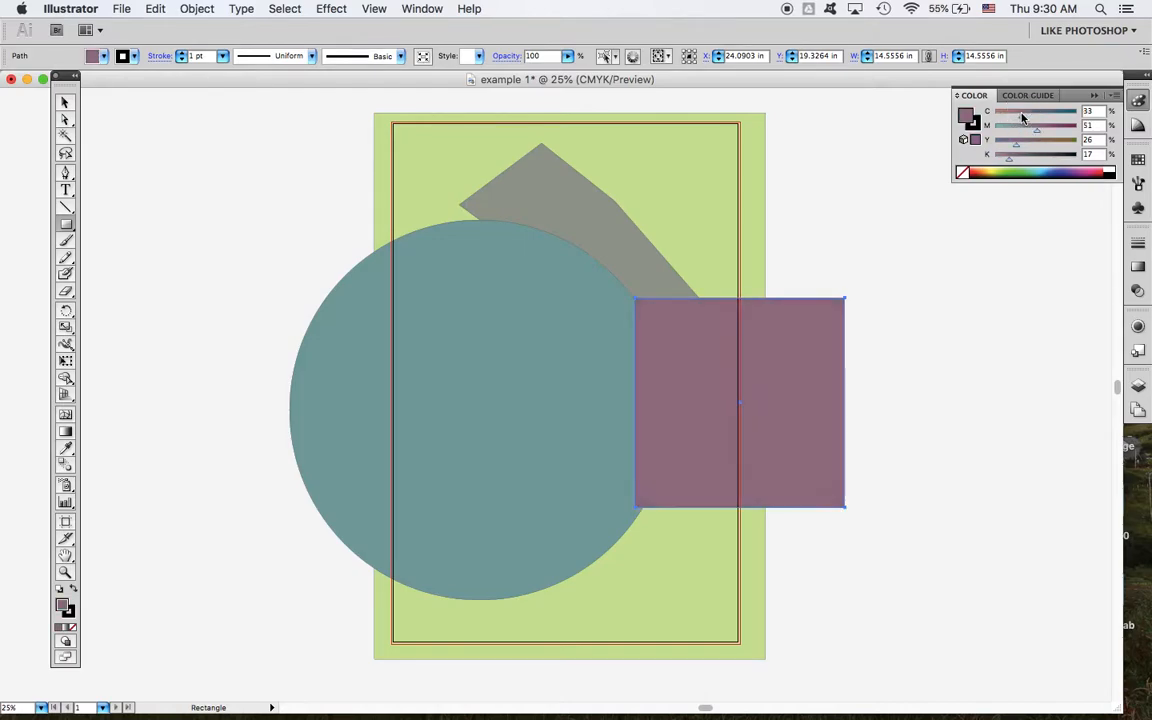
left_click(1018, 157)
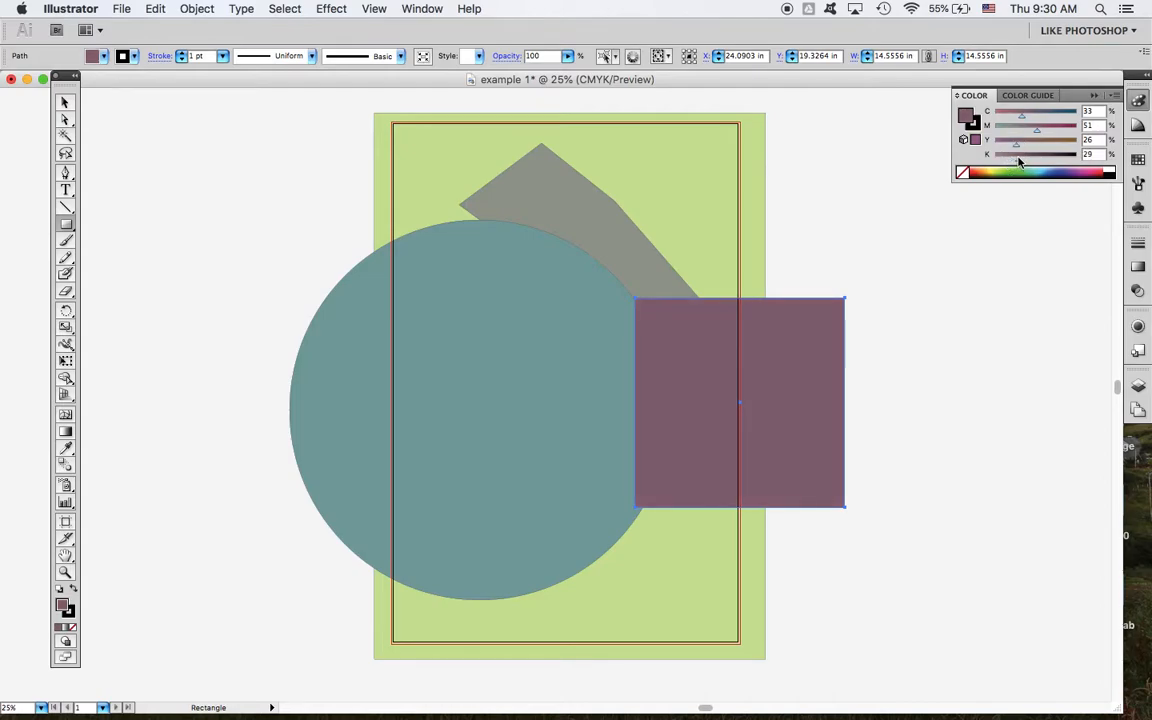
left_click_drag(1017, 147, 1029, 147)
Step: Move the square inside the lower part of the artboard and shift the circle up over the polygon
left_click(62, 103)
left_click_drag(792, 388, 668, 499)
left_click_drag(527, 329, 498, 248)
Step: Bring the grey polygon forward one level, in front of the teal circle
left_click(688, 297)
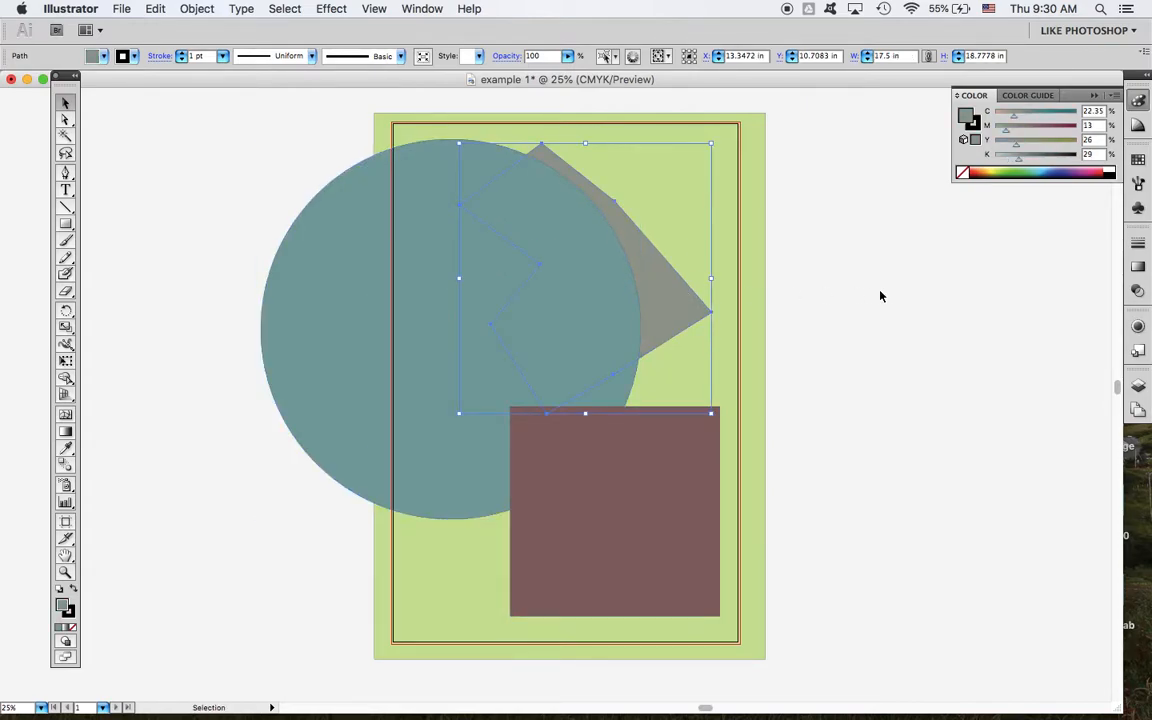
left_click(875, 294)
left_click(675, 317)
left_click(196, 8)
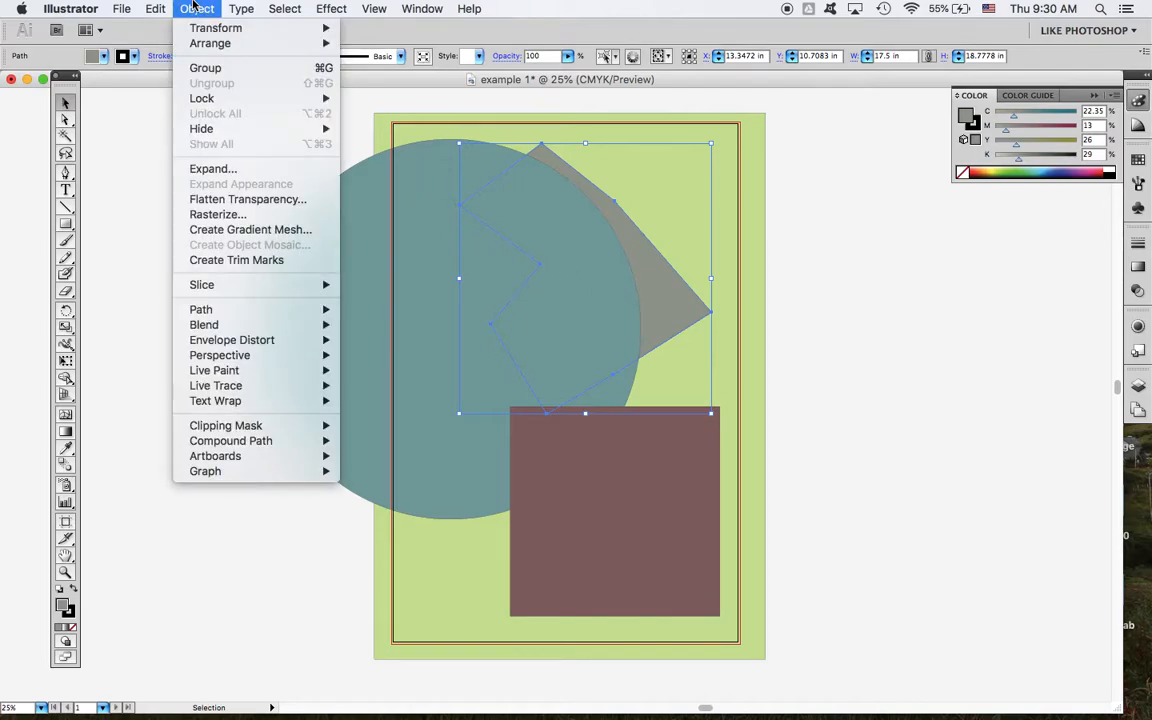
mouse_move(215, 49)
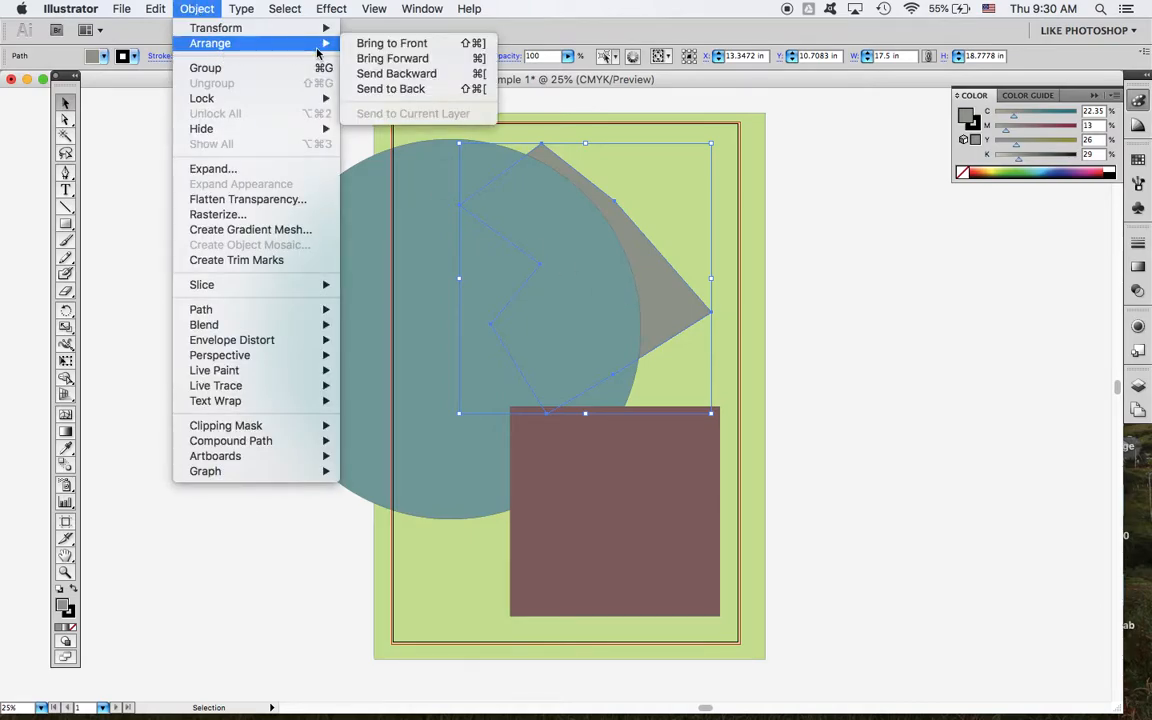
left_click(389, 59)
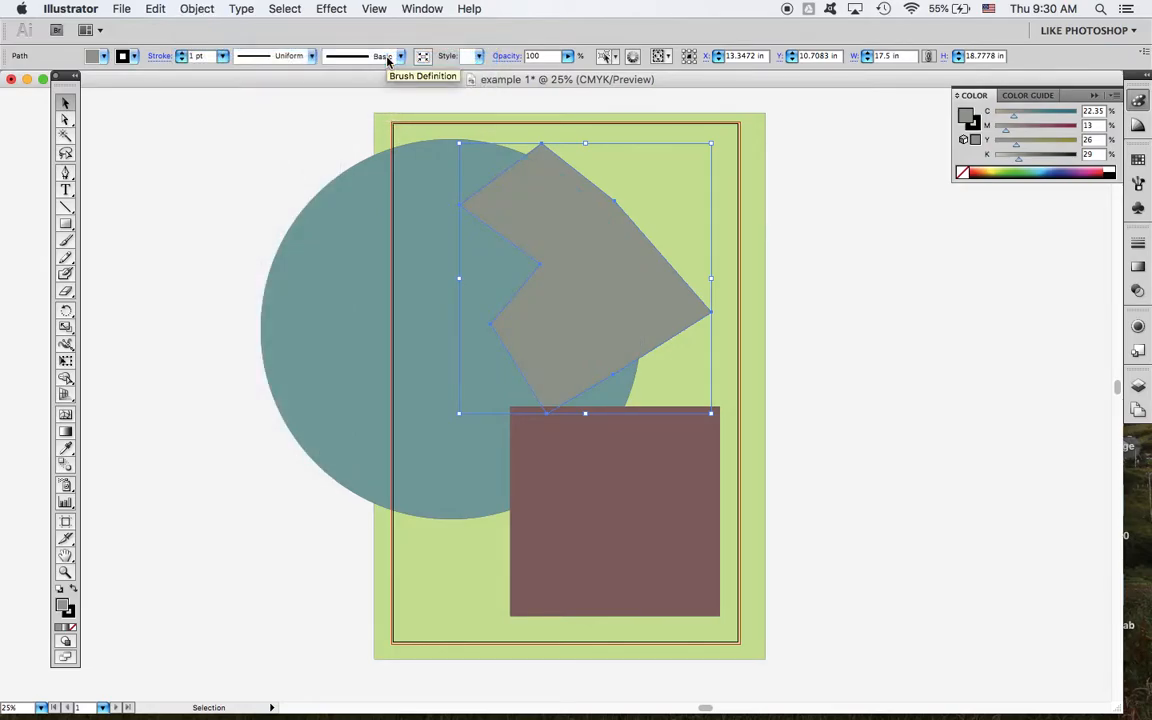
Step: Move the polygon down to overlap the square and bring it forward another level, in front of the square
left_click_drag(614, 260, 613, 314)
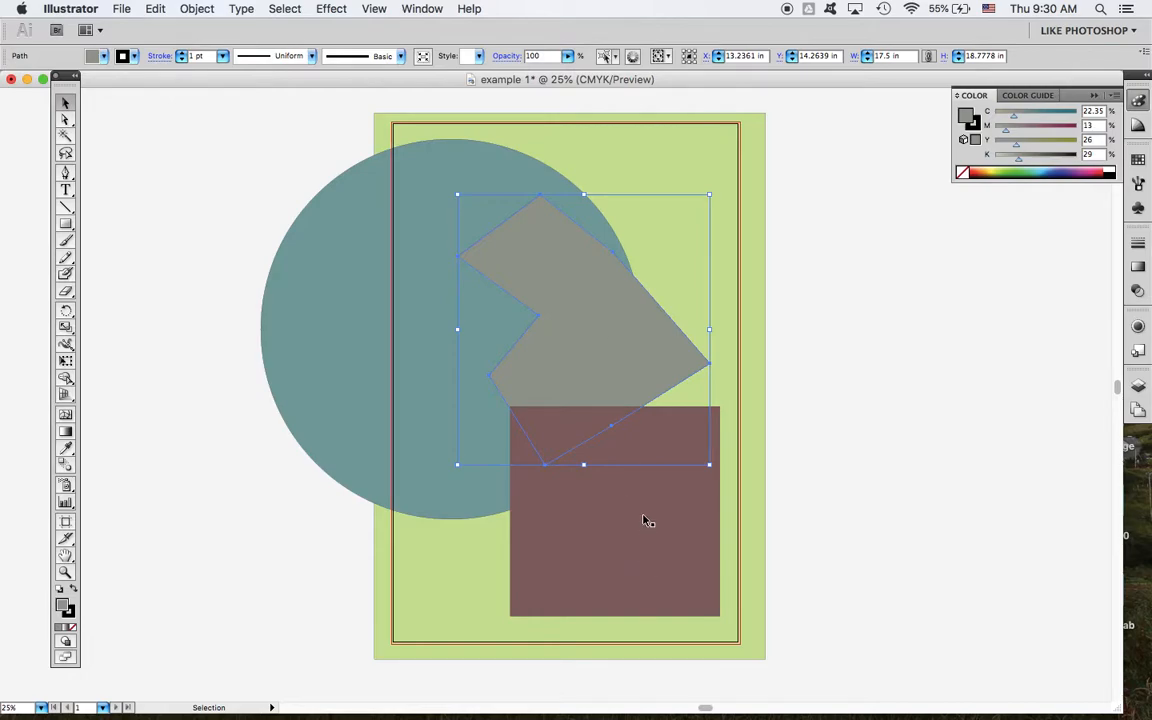
left_click(192, 9)
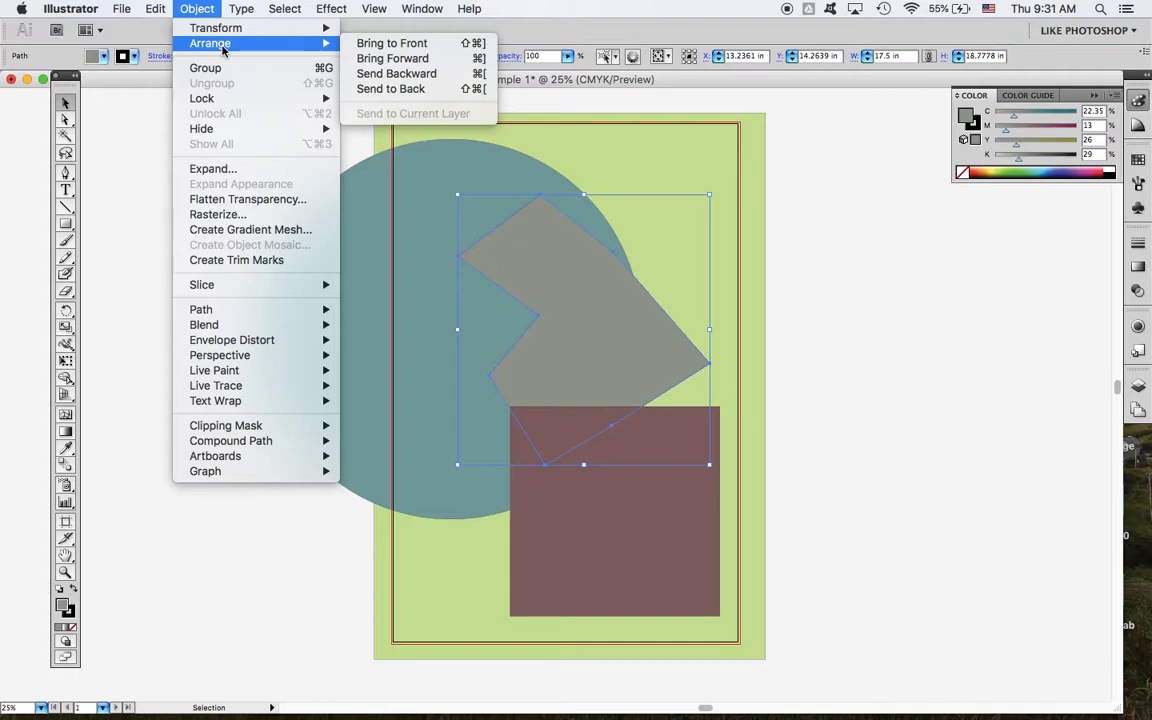
left_click(406, 60)
left_click(878, 321)
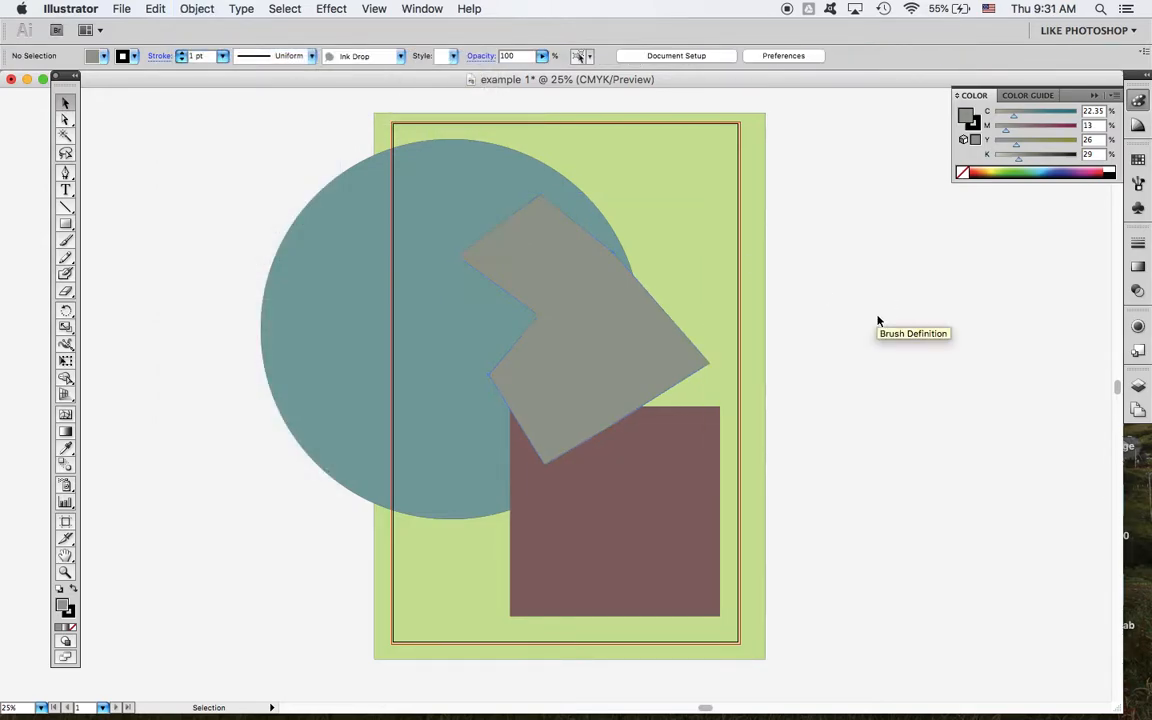
left_click(633, 320)
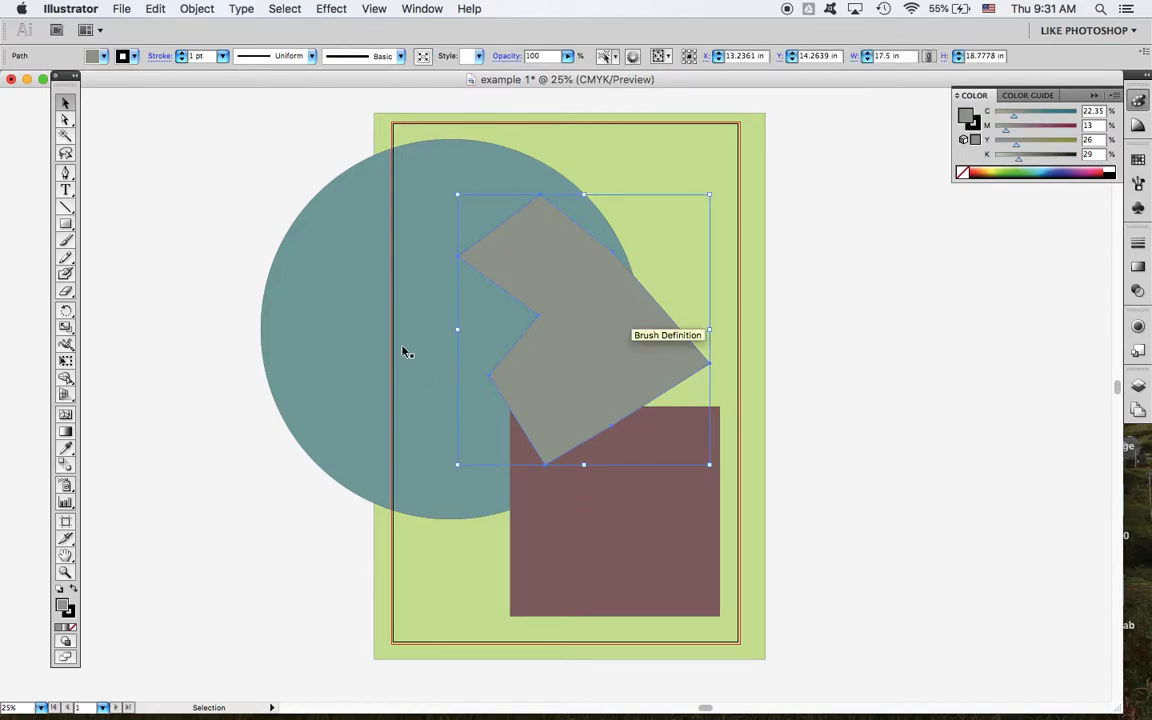
left_click(923, 375)
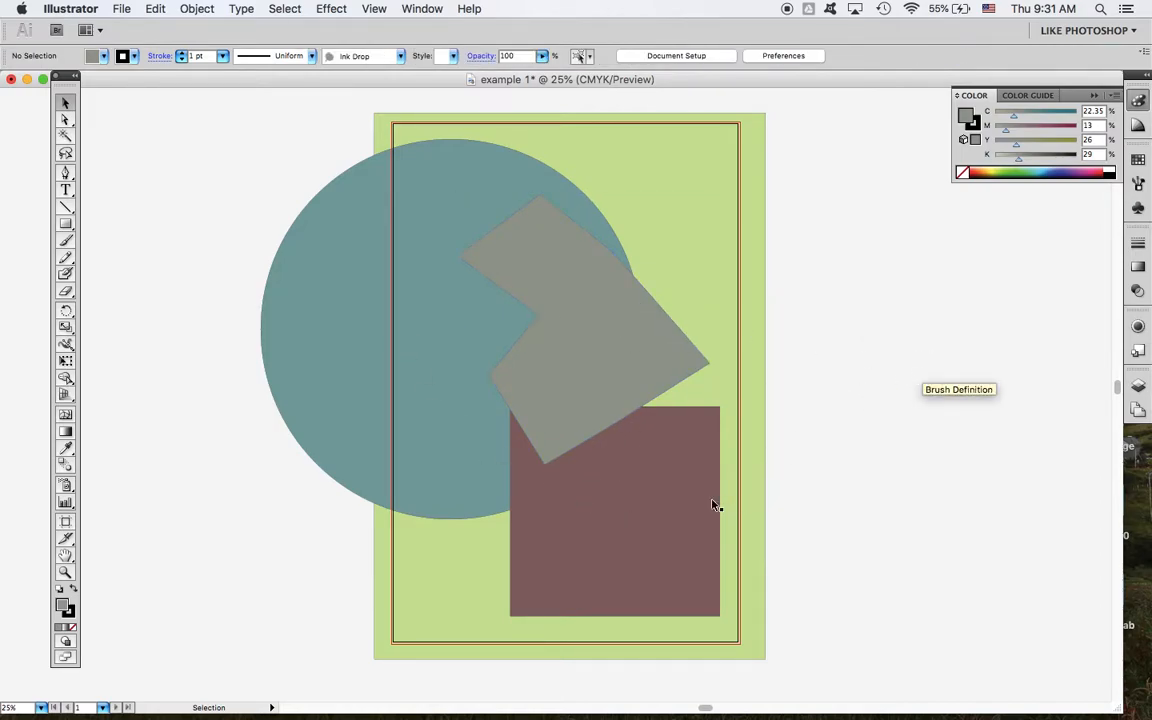
Step: Undo the polygon's move and both of its forward arrangements
key("super+z")
key("super+z")
key("super+z")
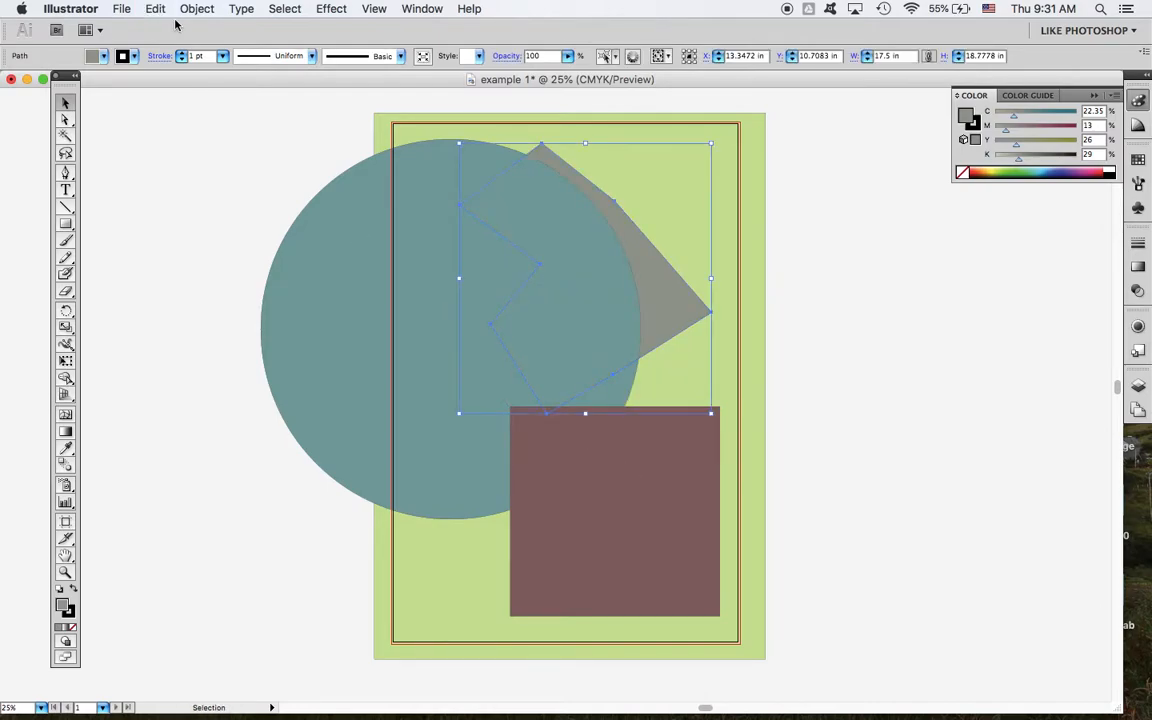
Step: Bring the grey polygon to the very front of the stacking order
left_click(190, 128)
left_click(194, 9)
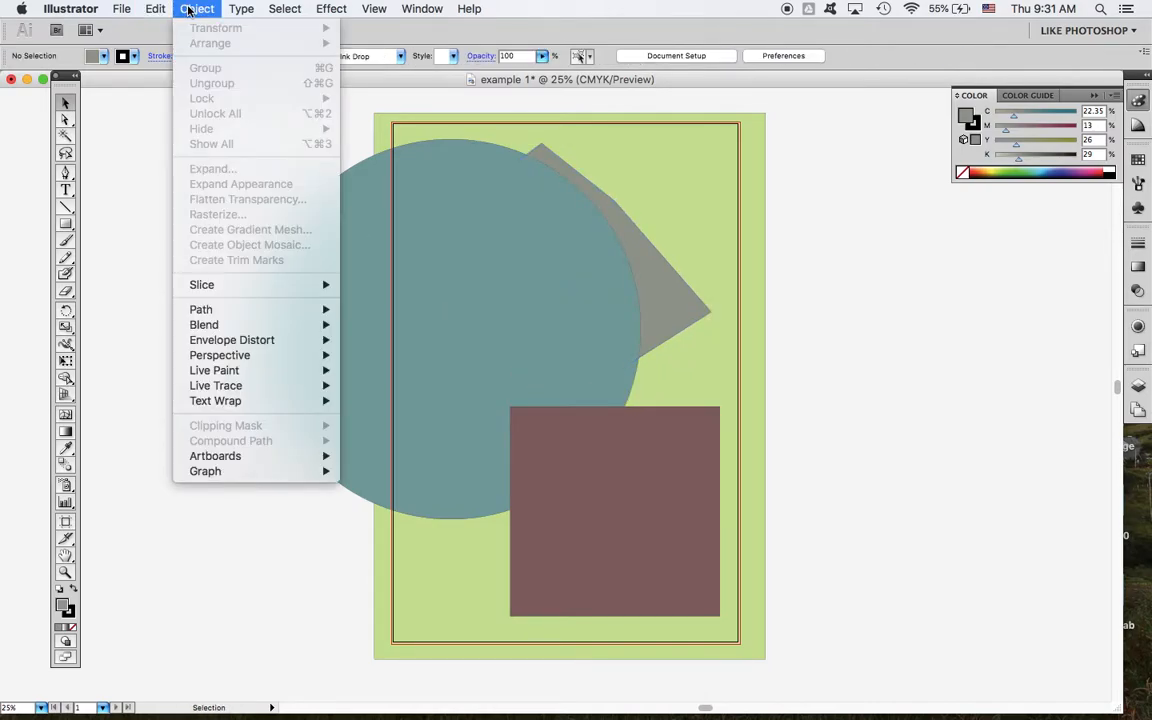
left_click(668, 303)
left_click(668, 303)
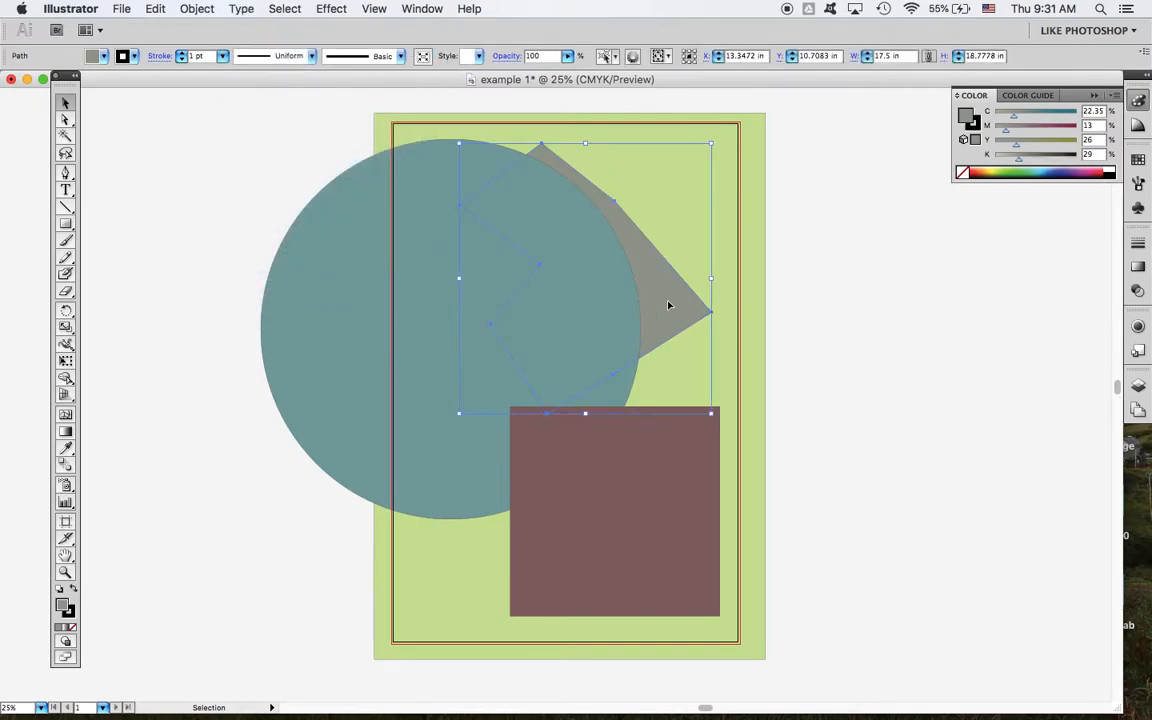
left_click(195, 9)
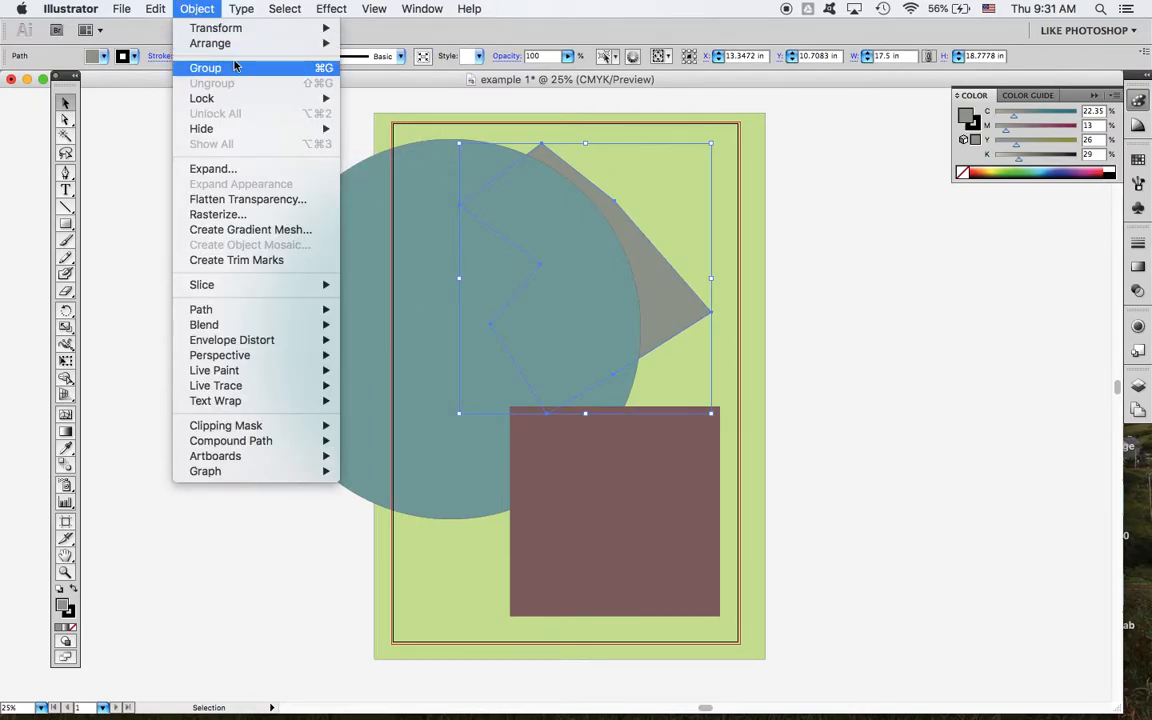
mouse_move(242, 50)
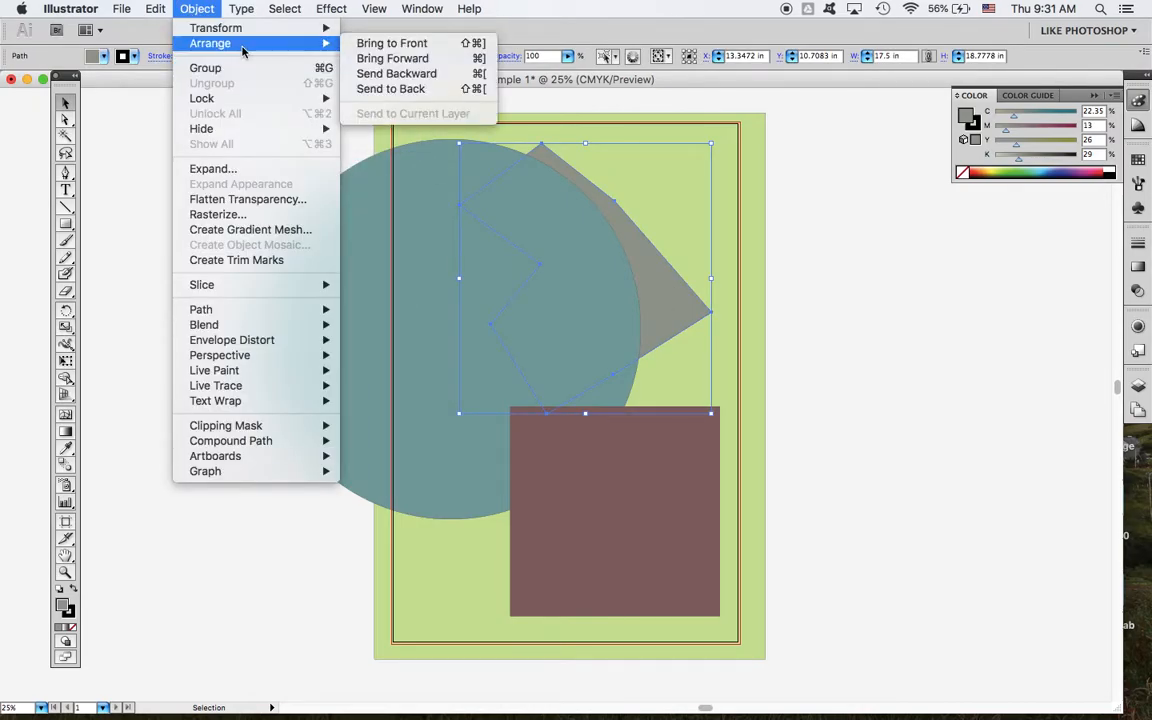
left_click(434, 44)
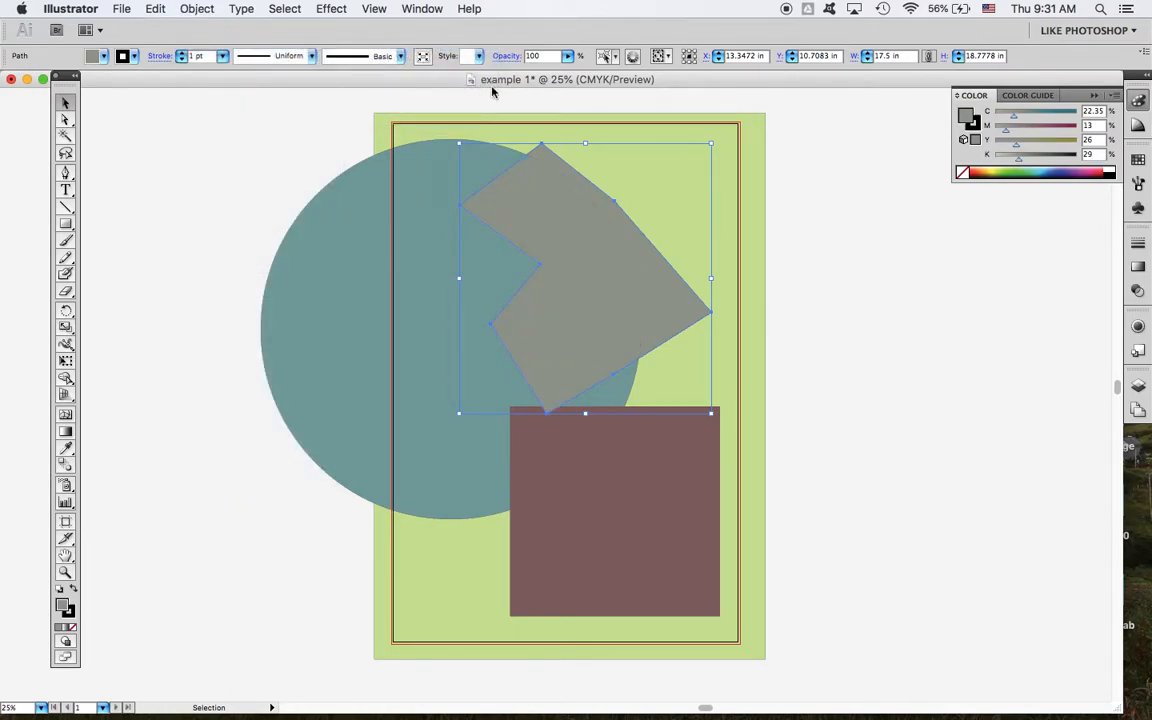
Step: Move the polygon down over the maroon square, and from there up to the artboard's upper-right corner, slightly overlapping the circle
left_click_drag(622, 254, 624, 311)
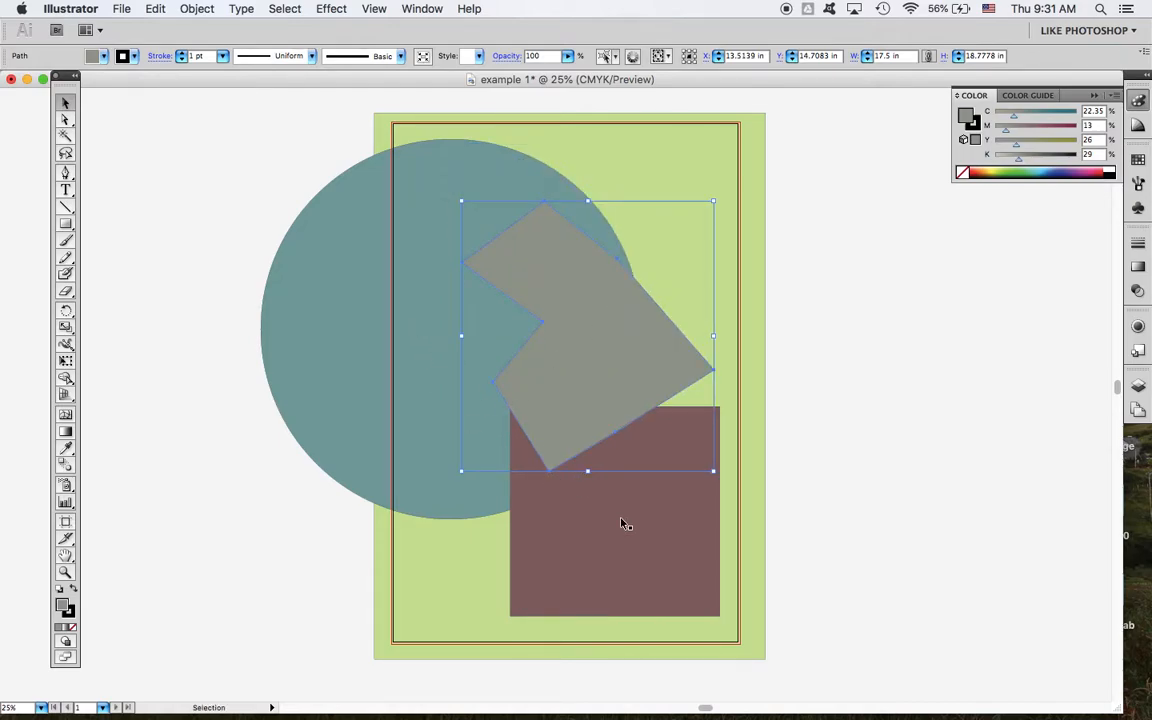
left_click(846, 474)
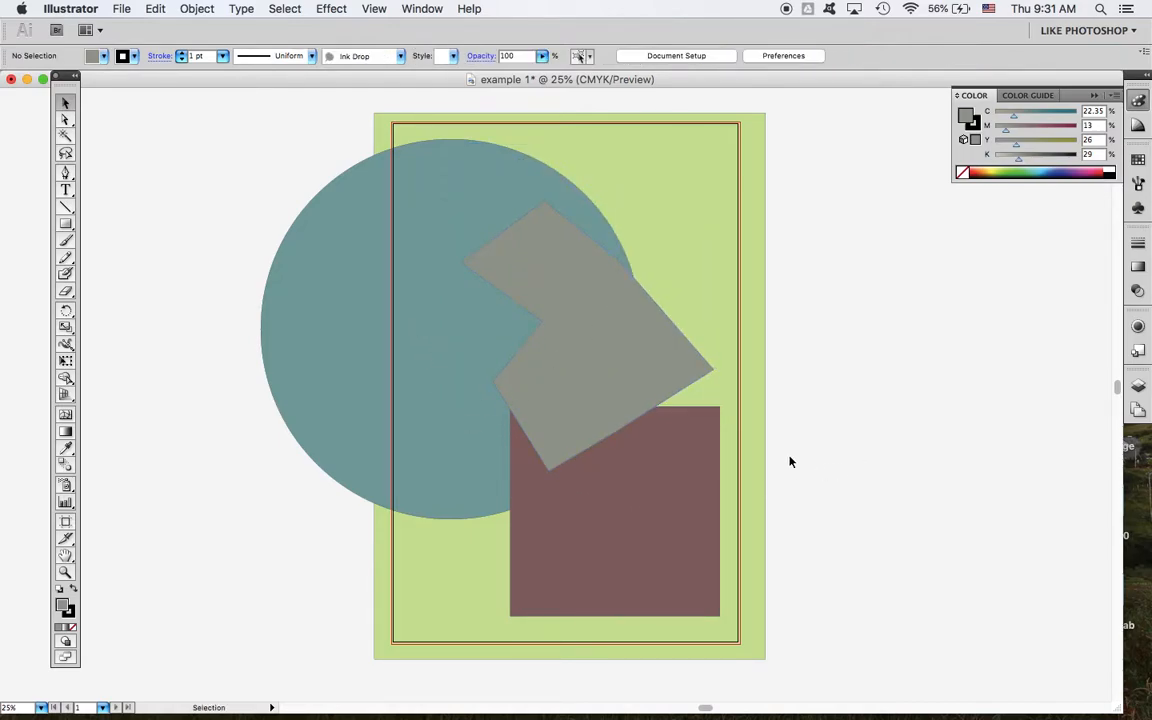
left_click_drag(590, 357, 687, 249)
left_click(257, 143)
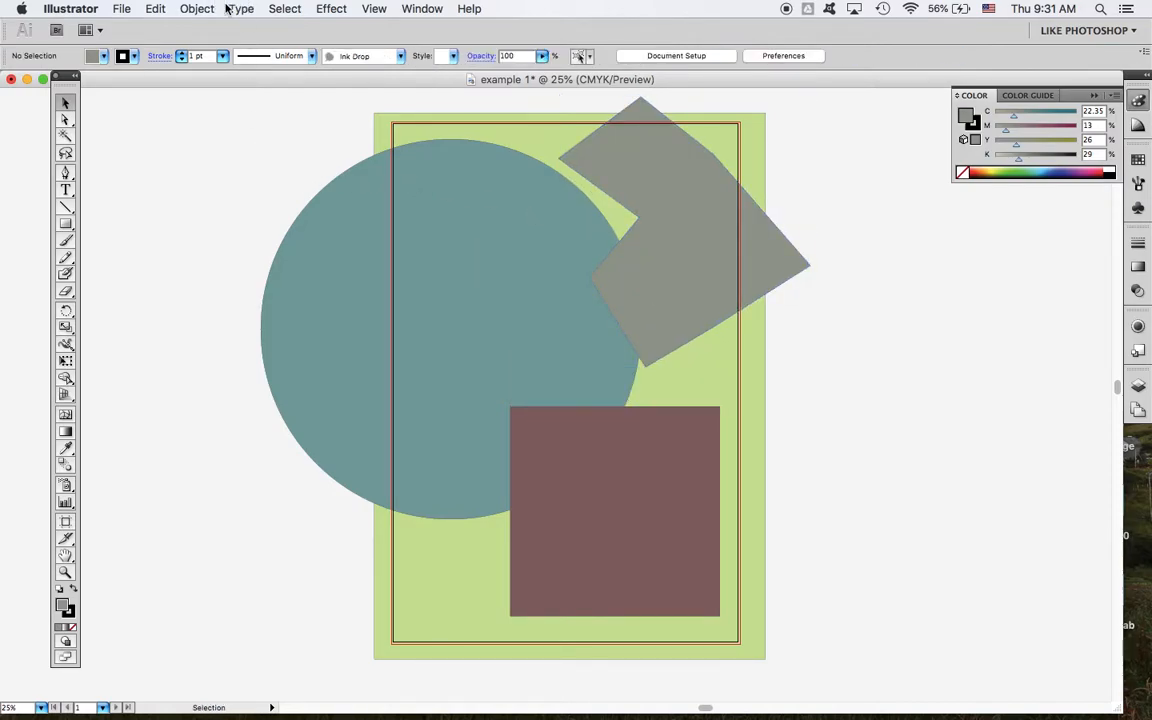
Step: Send the maroon square backward one level, behind the teal circle
left_click(585, 501)
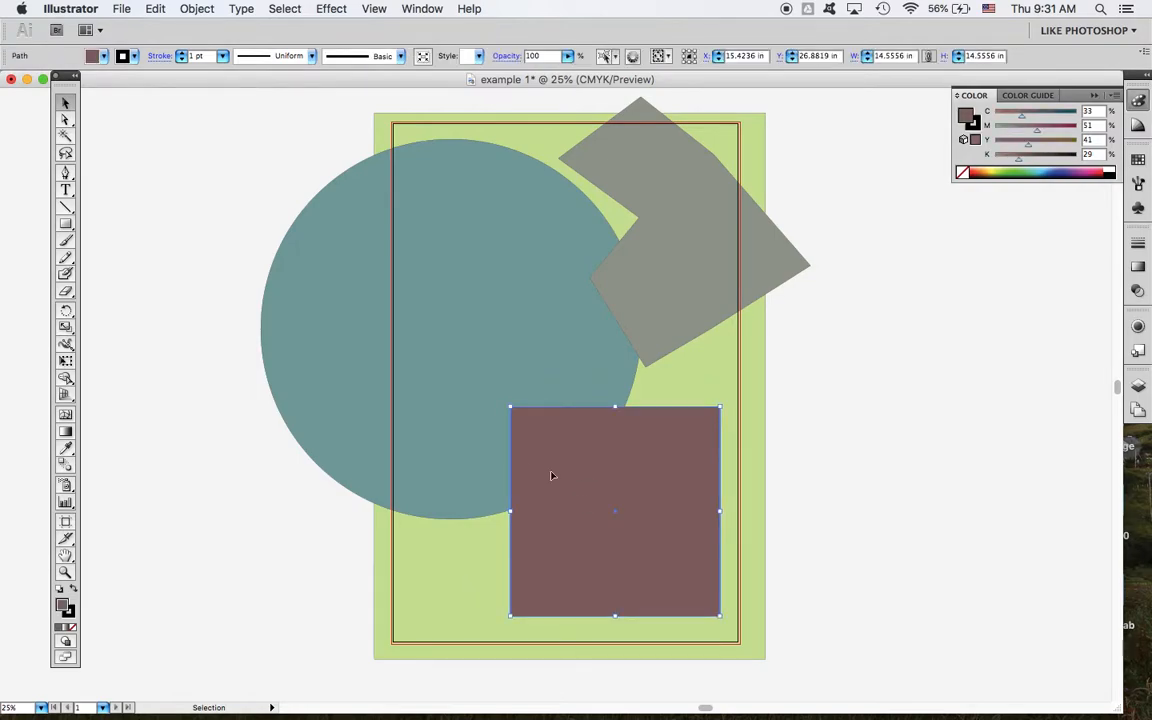
left_click(195, 10)
mouse_move(215, 47)
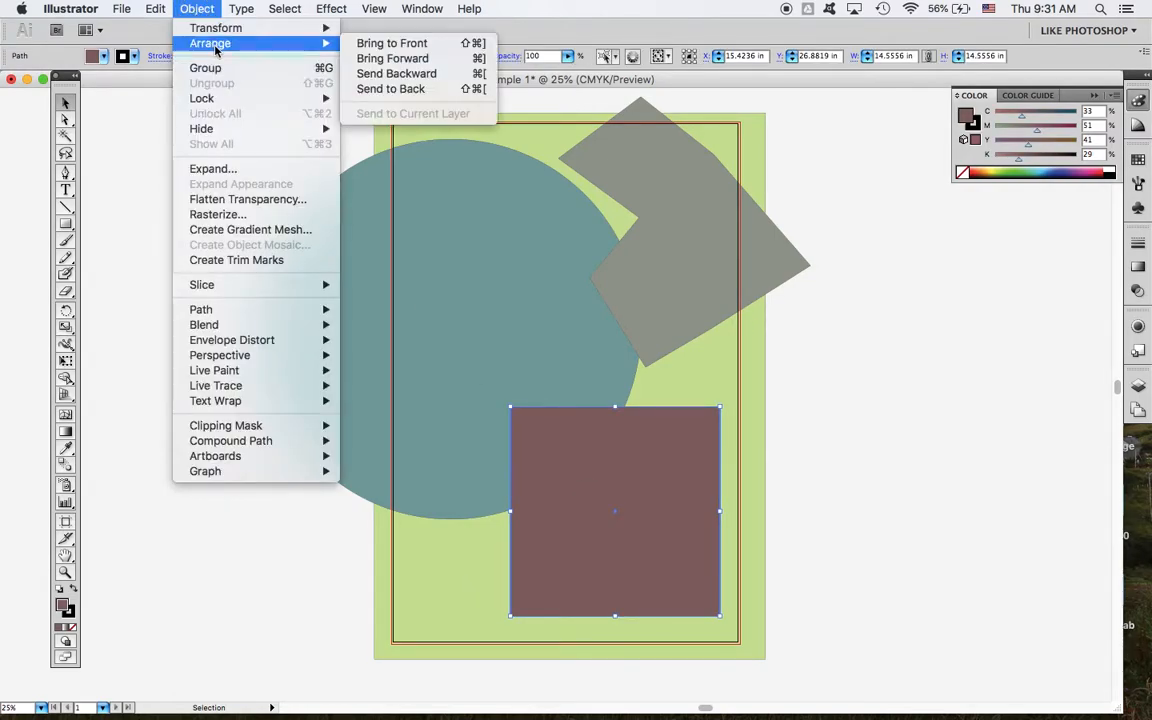
left_click(424, 74)
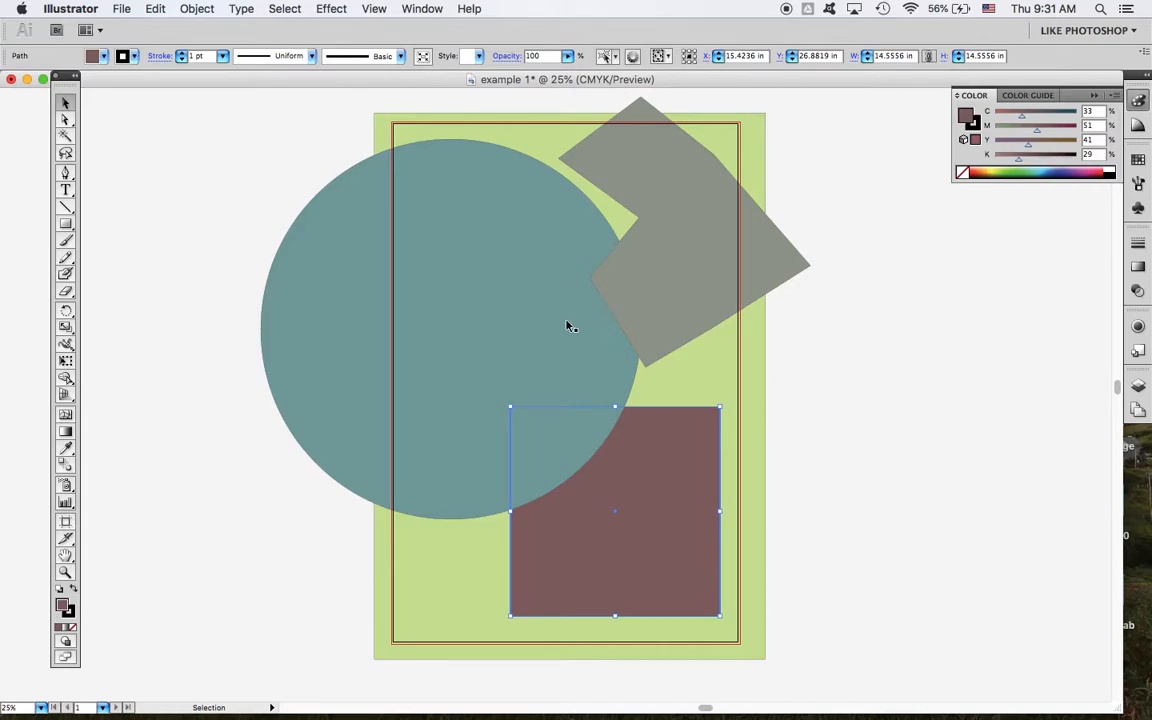
Step: Send the maroon square to the very back, behind the green background rectangle
left_click(209, 6)
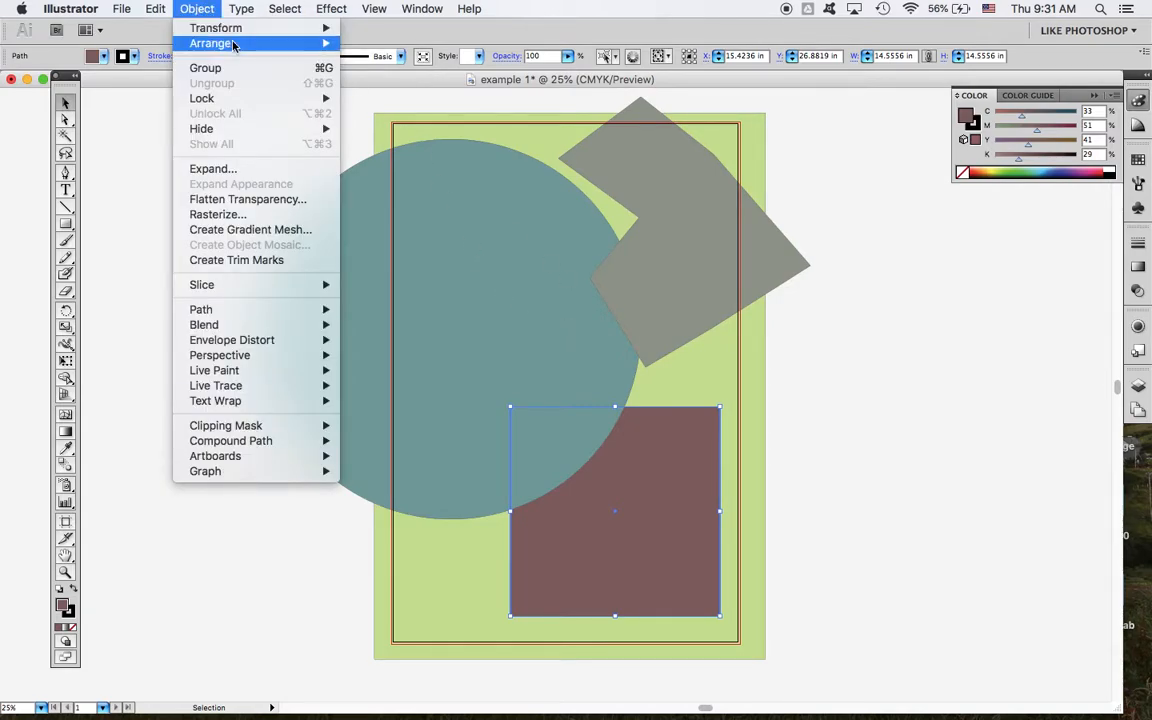
mouse_move(215, 44)
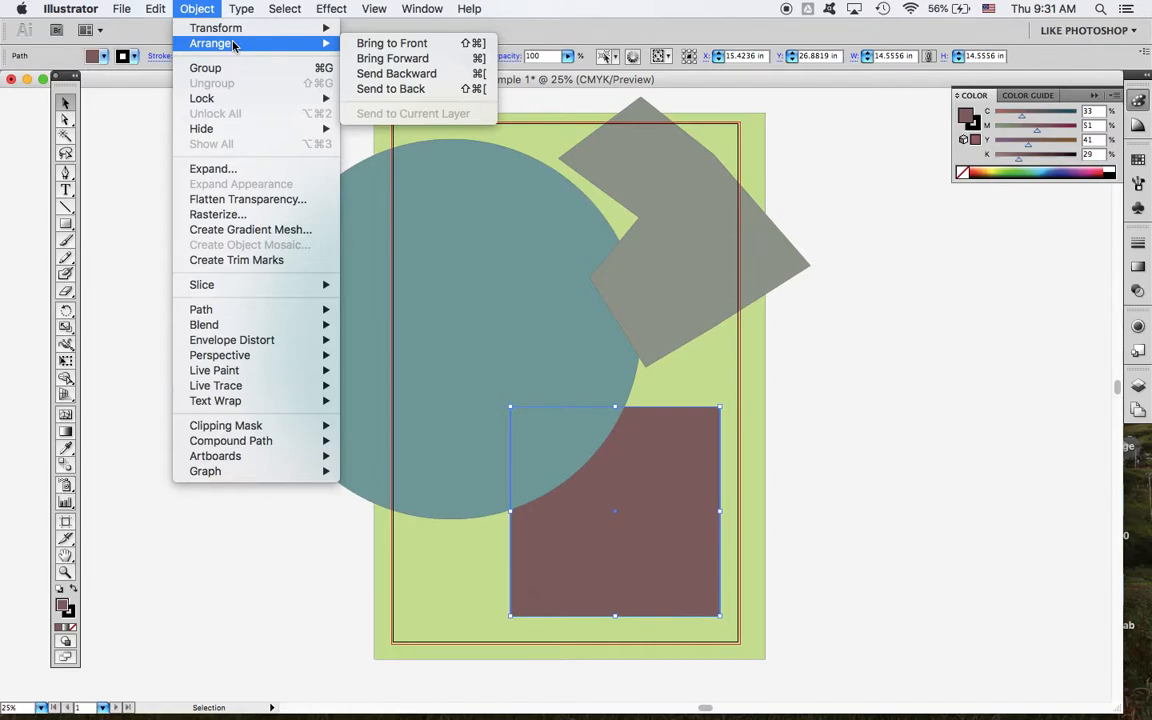
left_click(427, 92)
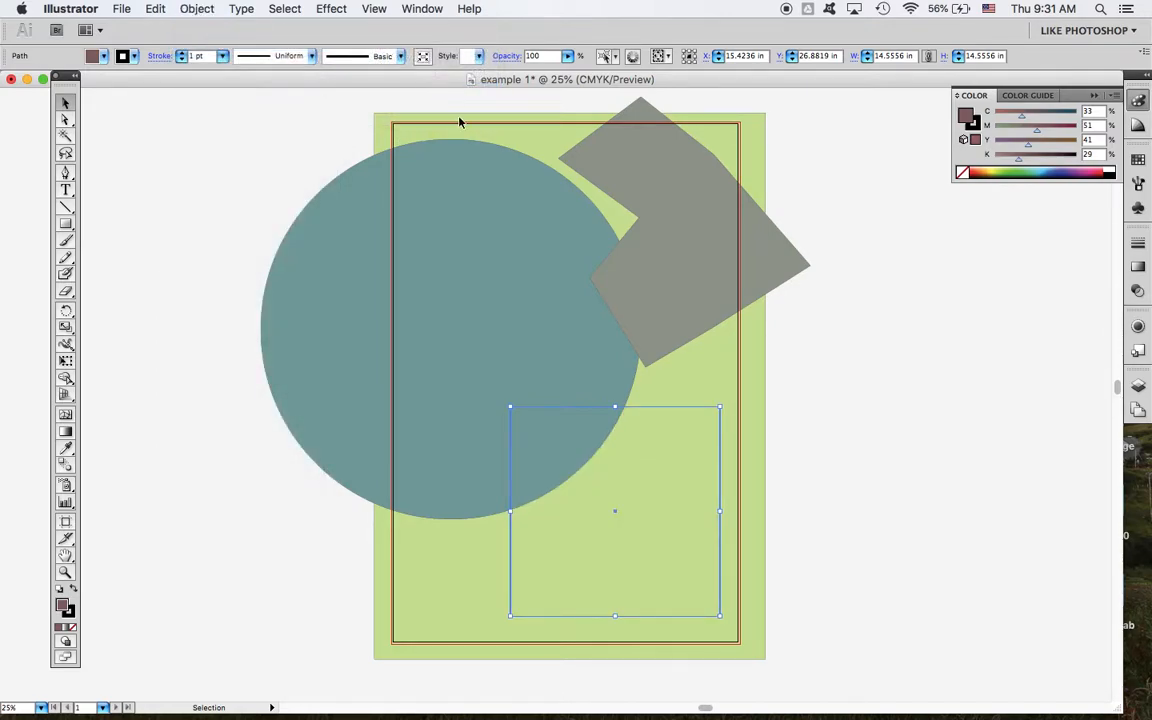
left_click(847, 409)
Step: Move the green rectangle off the artboard's left side to about X -13.6 in and bring the maroon square forward one level
left_click(734, 417)
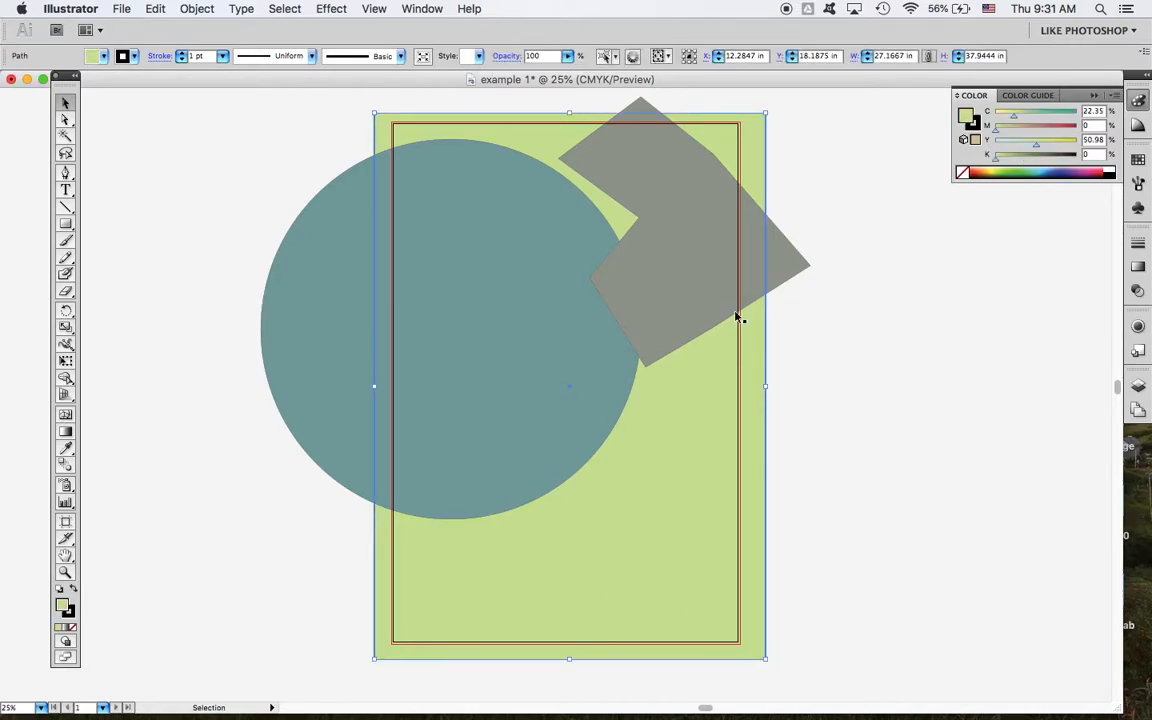
left_click_drag(749, 450, 376, 469)
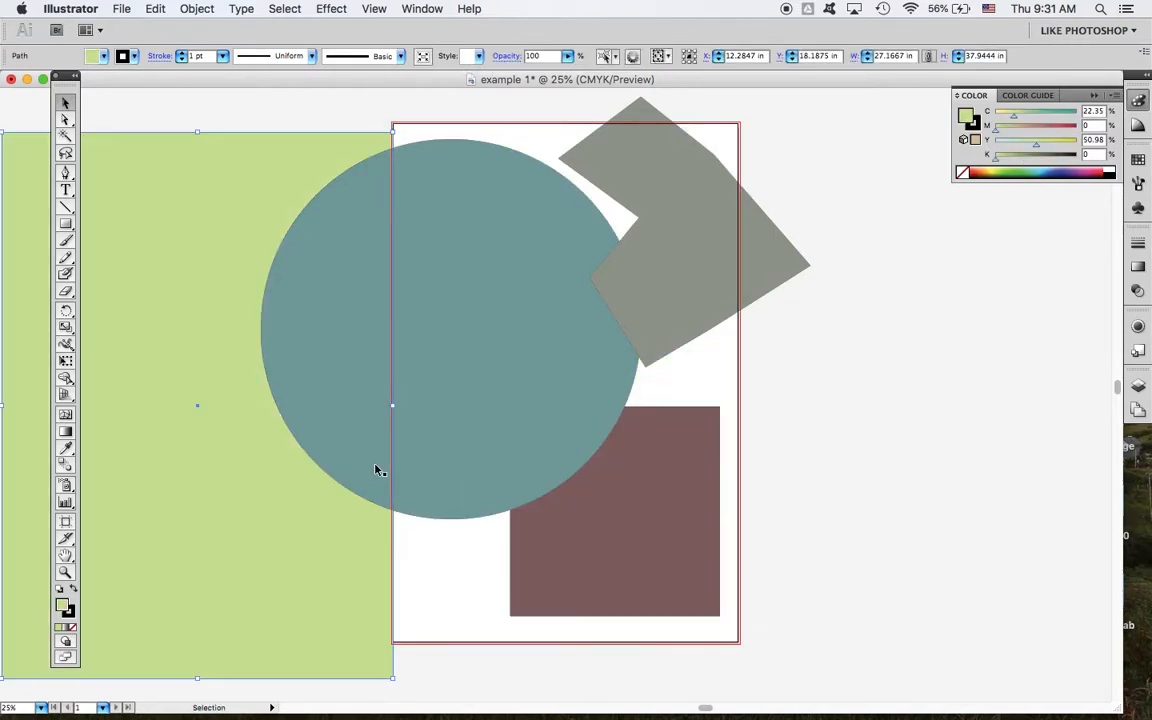
left_click(679, 512)
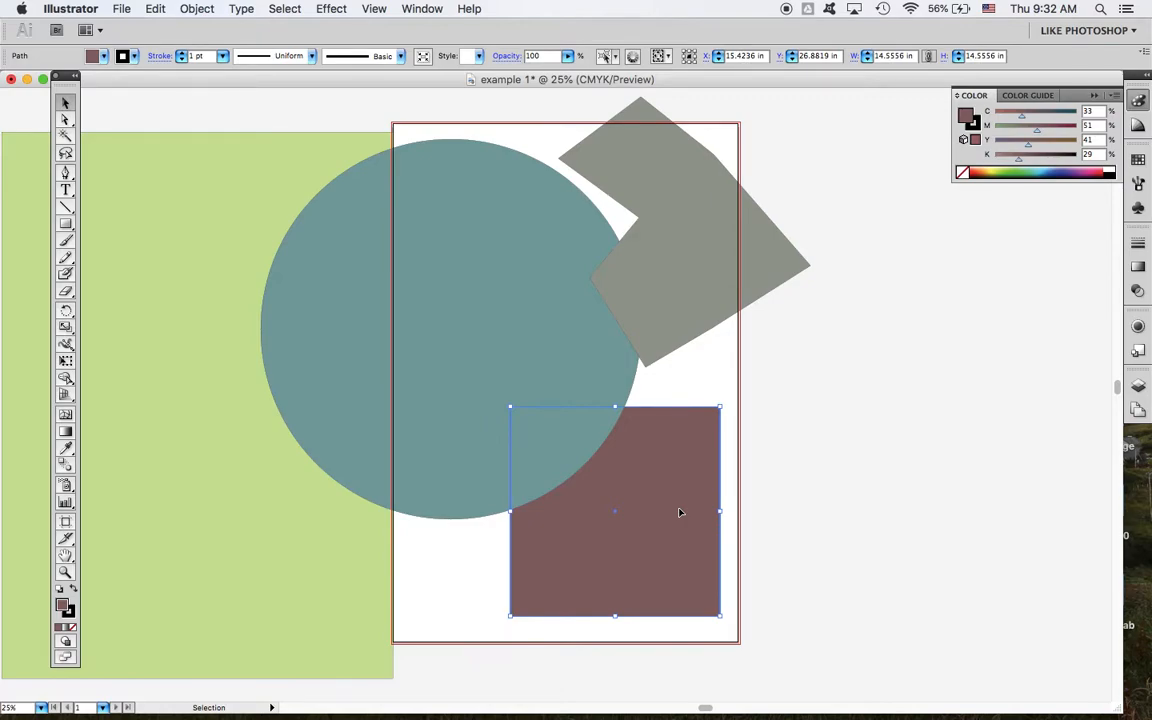
left_click(203, 9)
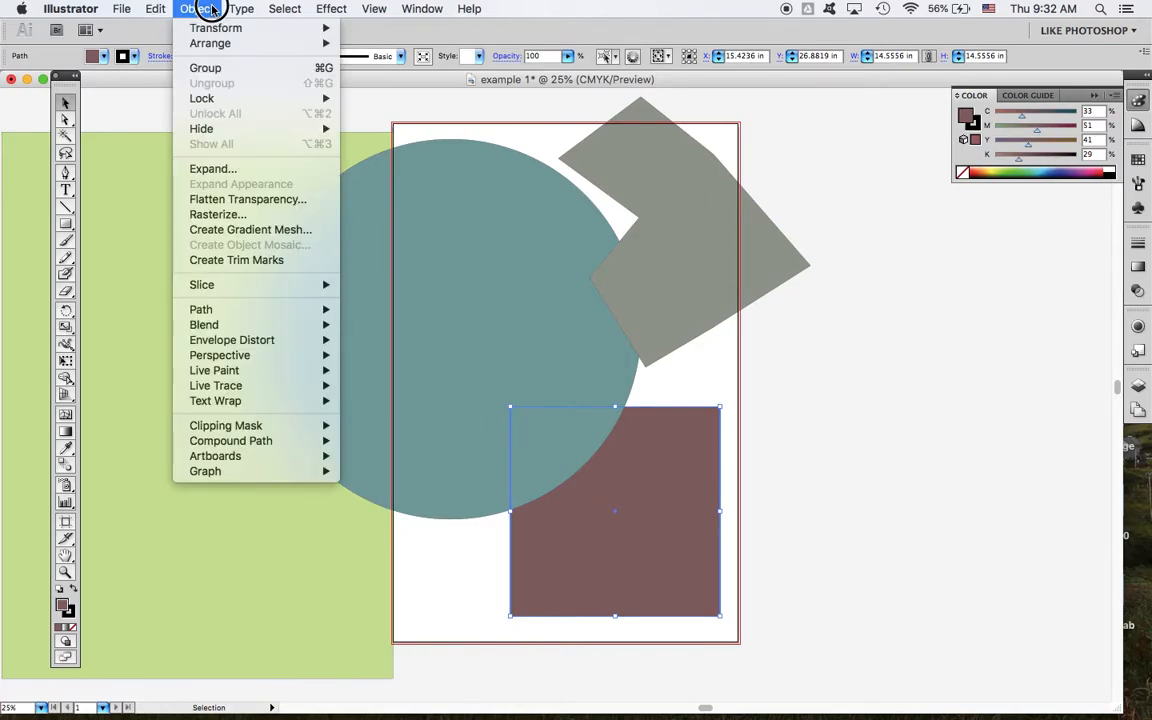
mouse_move(228, 45)
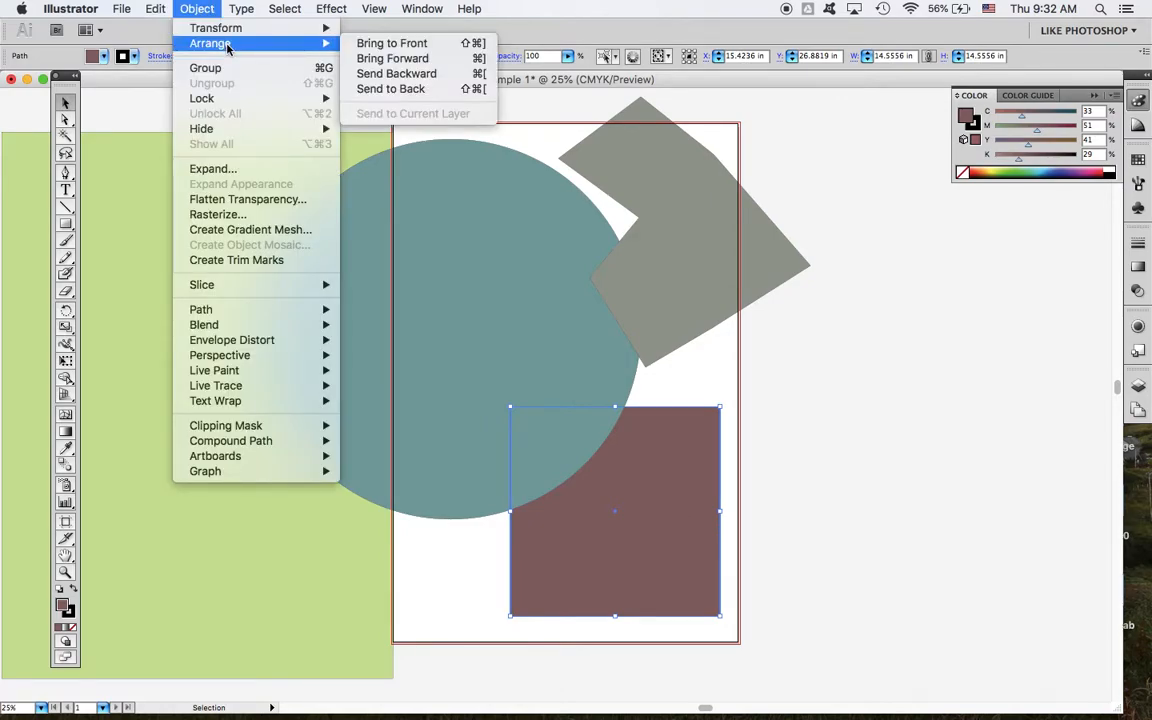
left_click(390, 58)
Step: Move the green rectangle back over the artboard so it serves as the backdrop for the other shapes
left_click_drag(209, 415, 563, 404)
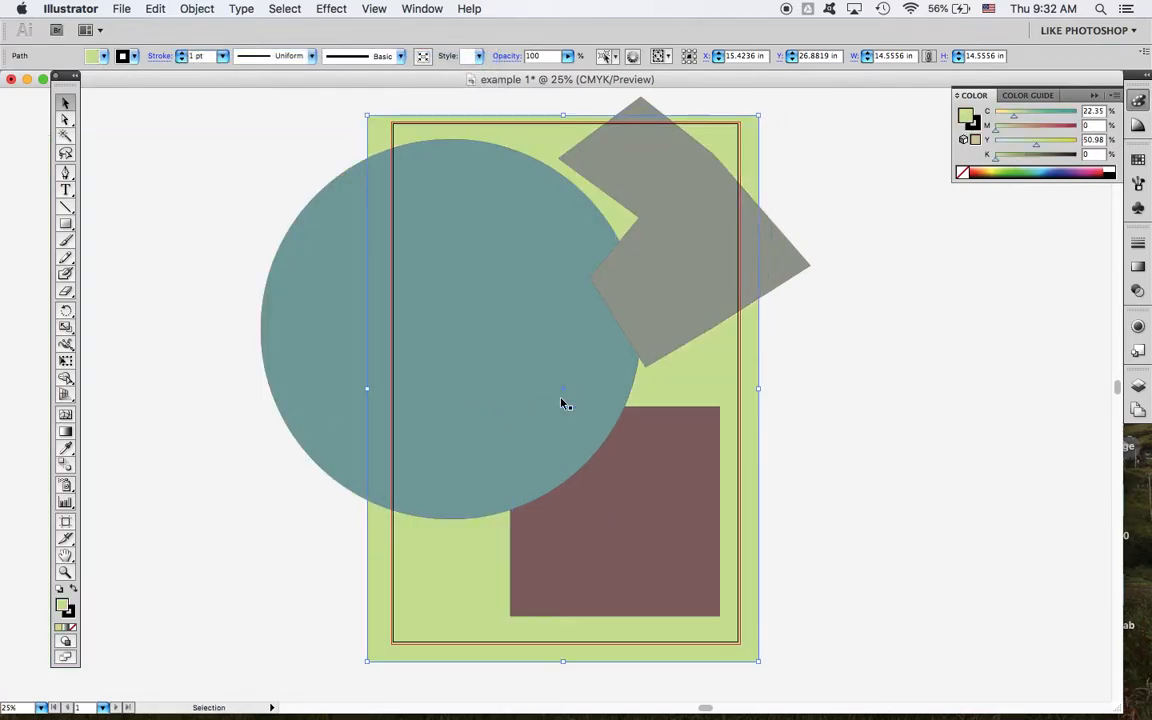
left_click(1032, 475)
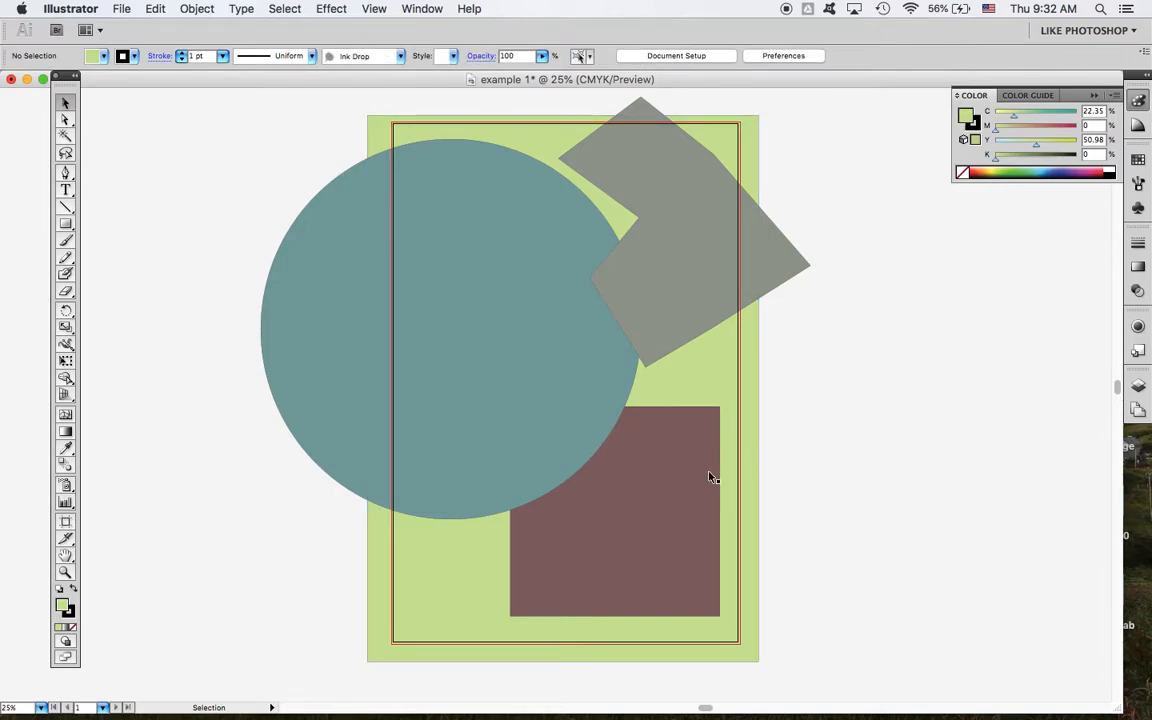
left_click(652, 469)
left_click(507, 381)
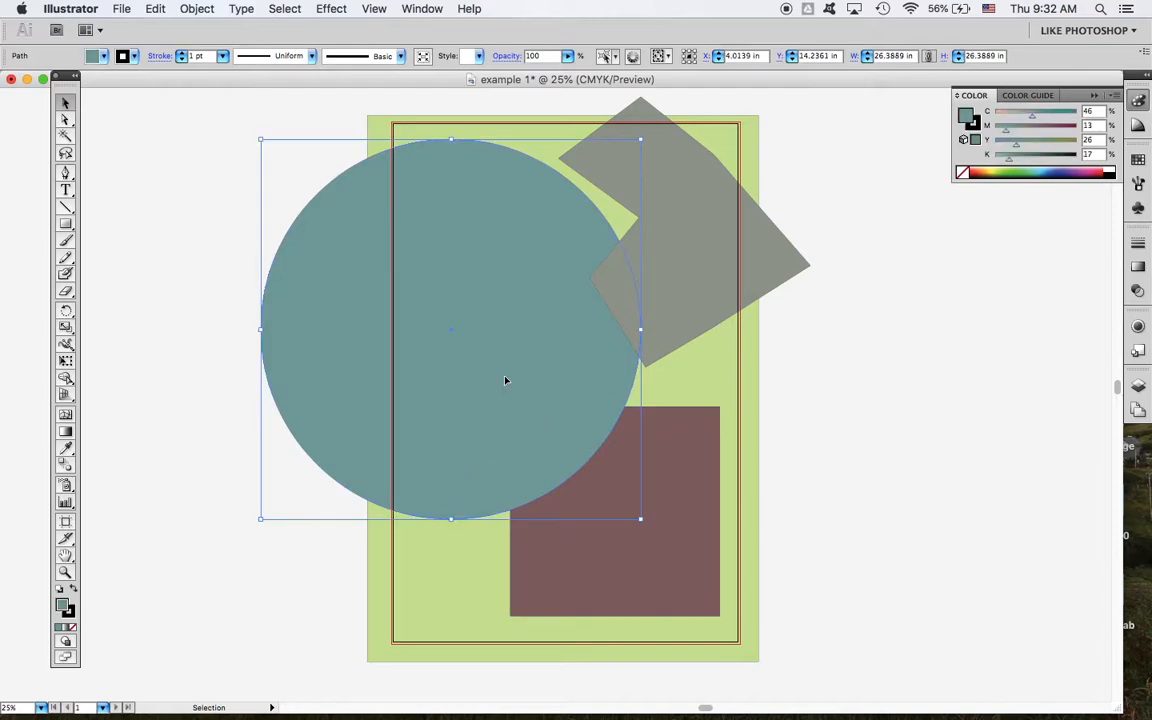
Step: Move the polygon onto the circle at about X 13.6, Y 9.7 in and nudge the square to about X 14.8, Y 27.7 in
left_click(700, 314)
left_click_drag(700, 314, 613, 334)
left_click(805, 571)
left_click_drag(661, 537, 651, 548)
left_click(907, 517)
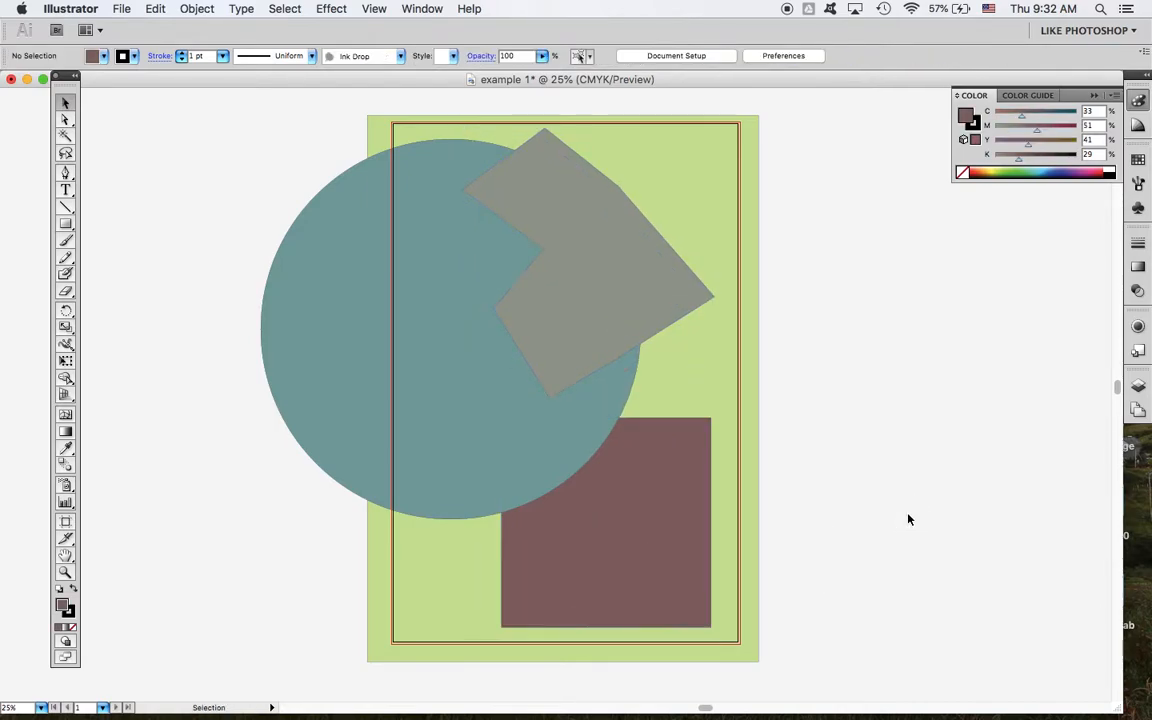
Step: Nudge the green background rectangle slightly up and to the right, to about X 12.0 in, Y 18.1 in
left_click(697, 355)
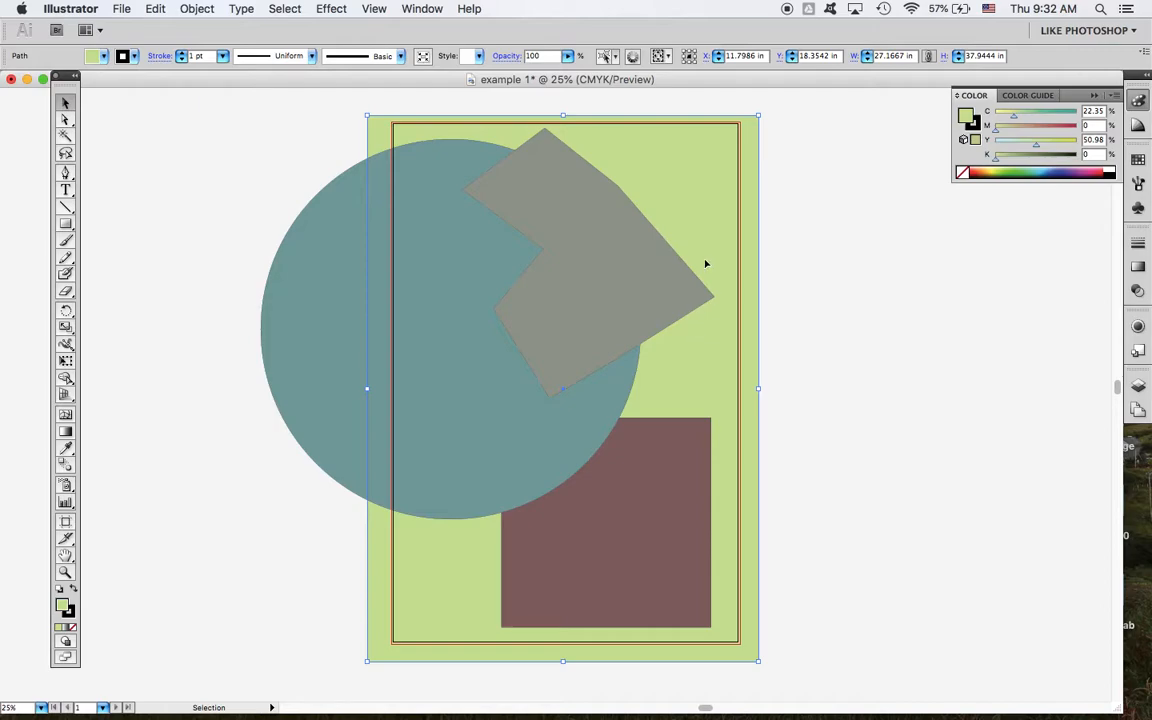
left_click(836, 193)
left_click(676, 185)
left_click(800, 188)
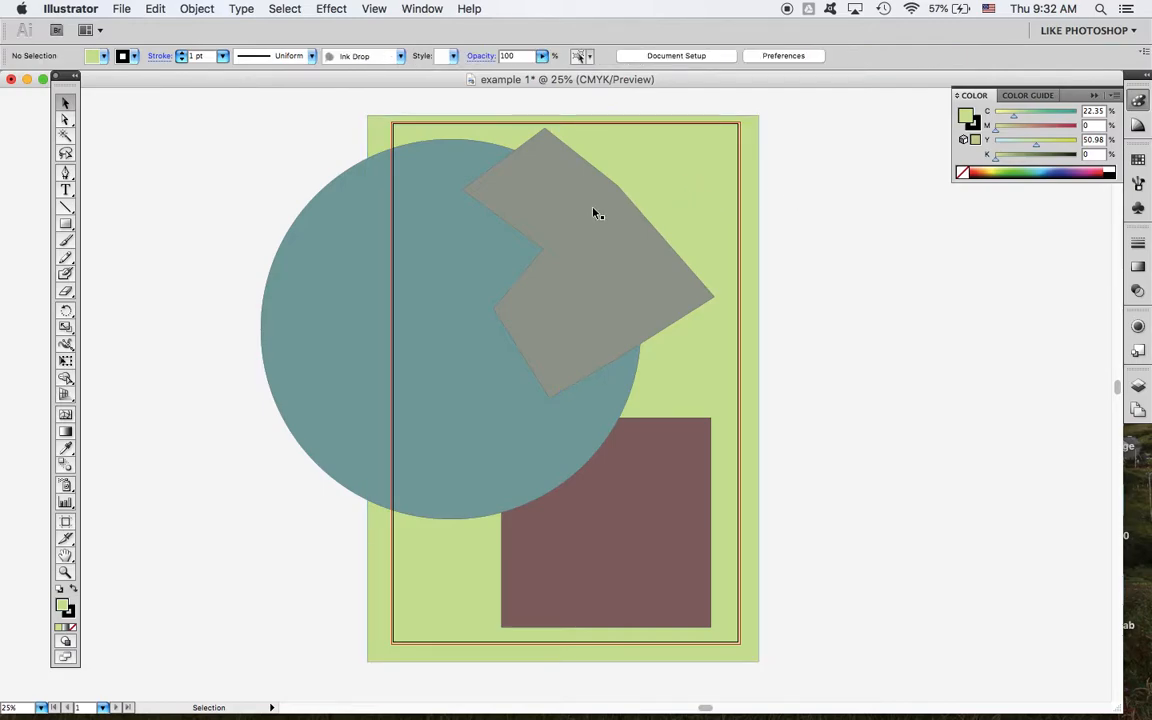
left_click(590, 213)
left_click(689, 151)
mouse_move(629, 161)
left_mouse_down()
mouse_move(723, 184)
mouse_move(632, 160)
left_mouse_up()
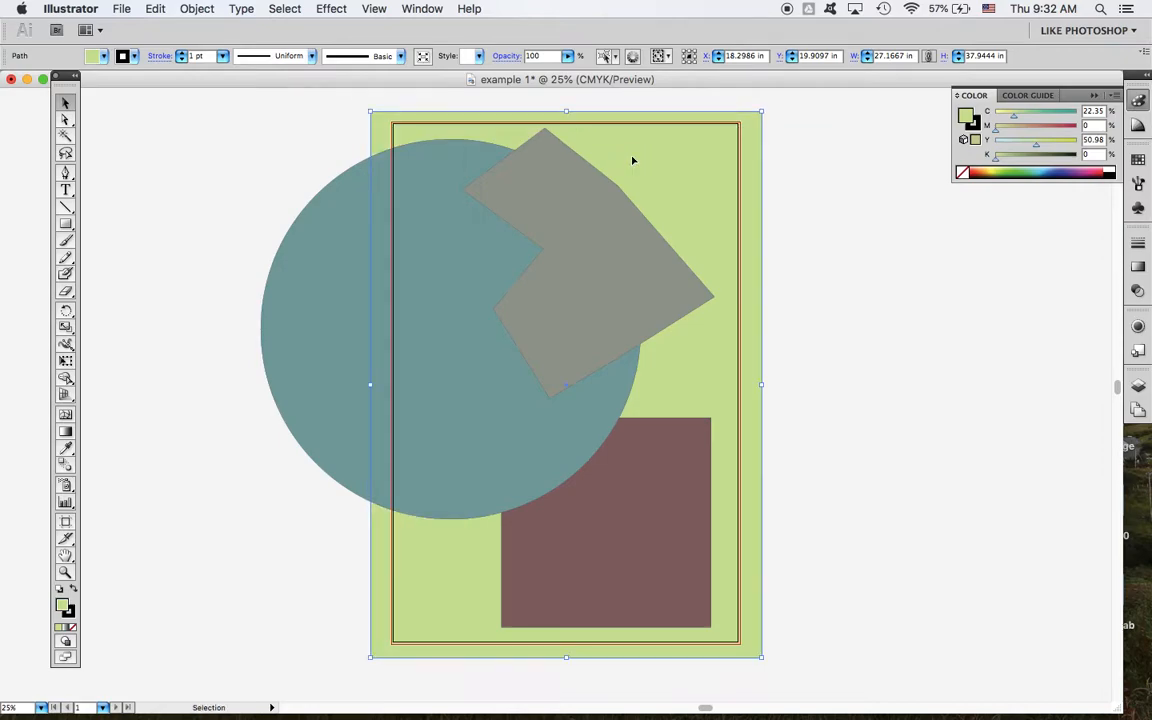
left_click(776, 179)
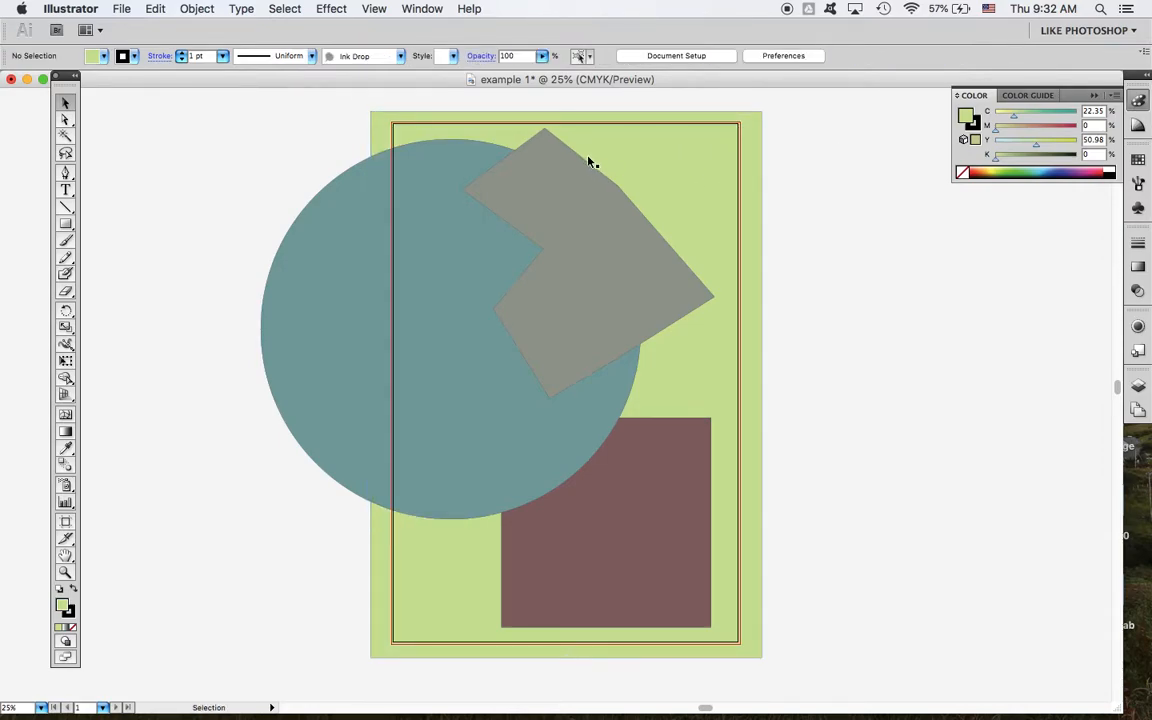
Step: Lock the green background rectangle
left_click(196, 9)
left_click(196, 9)
left_click(743, 221)
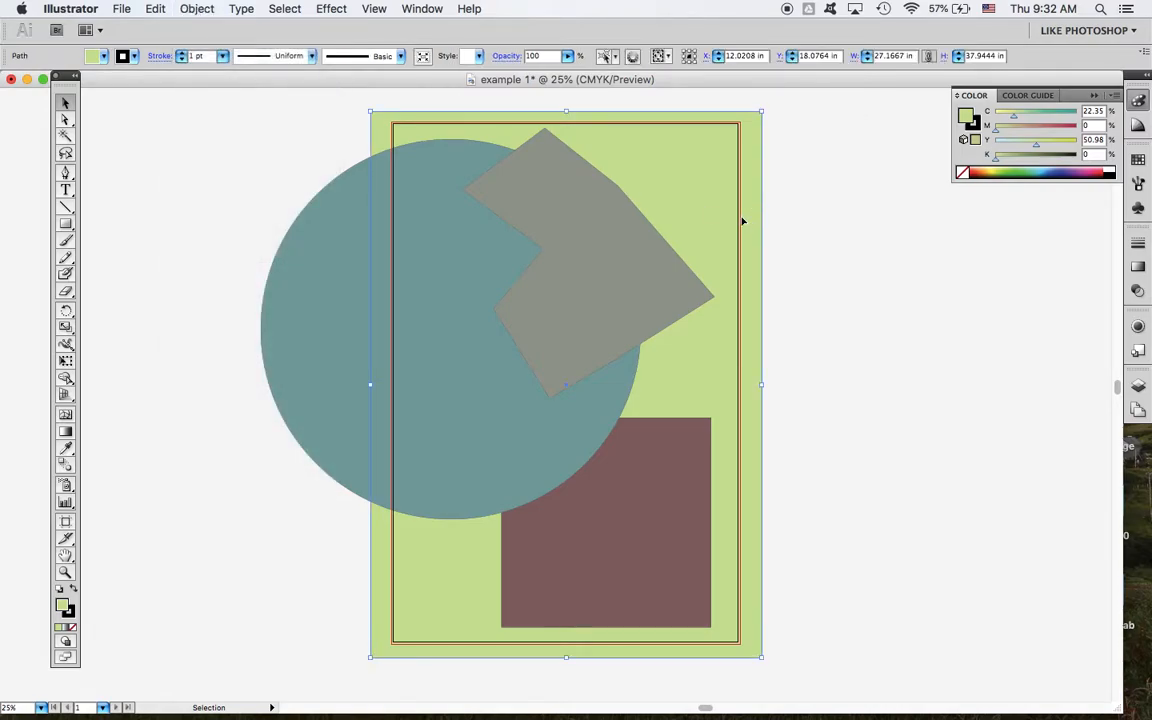
left_click(188, 9)
mouse_move(230, 98)
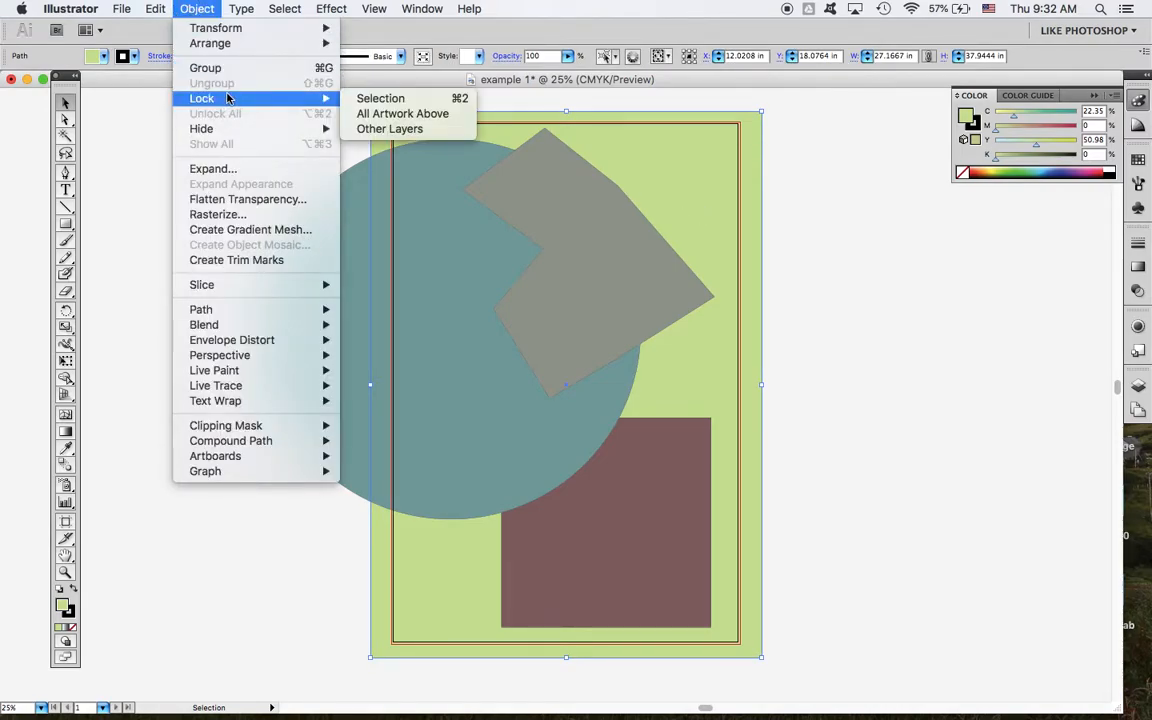
left_click(385, 98)
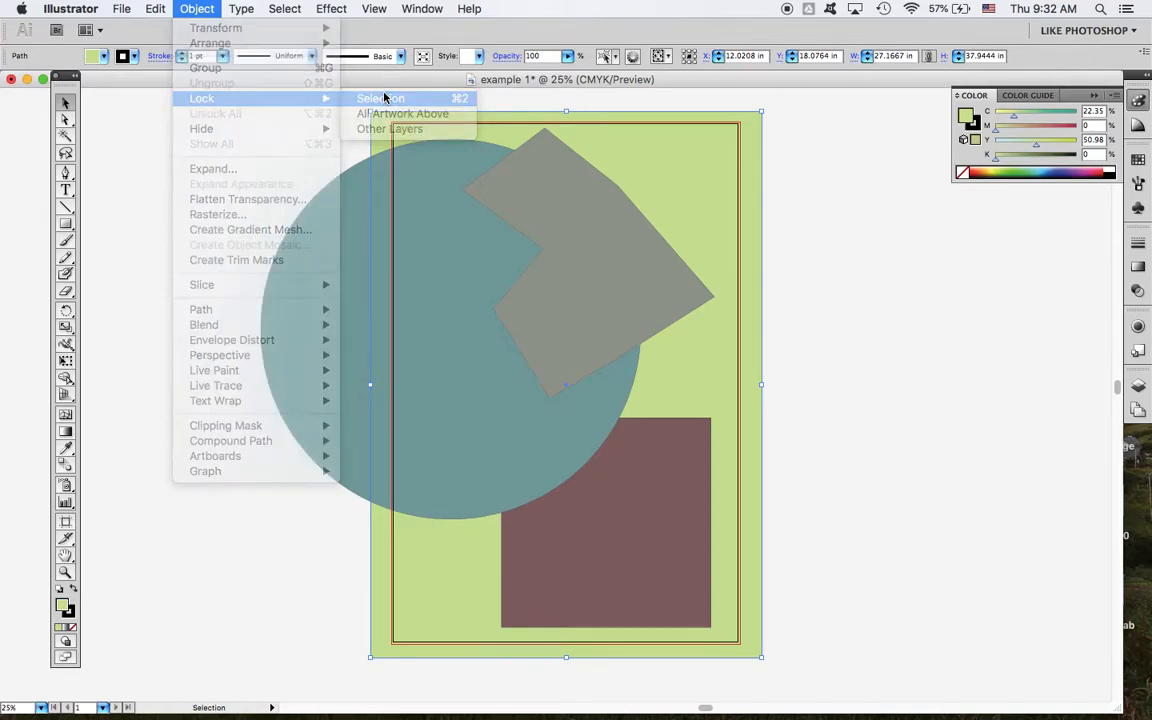
Step: Test the lock by trying to select and move the green background, and select the polygon, circle and square individually
left_click(586, 158)
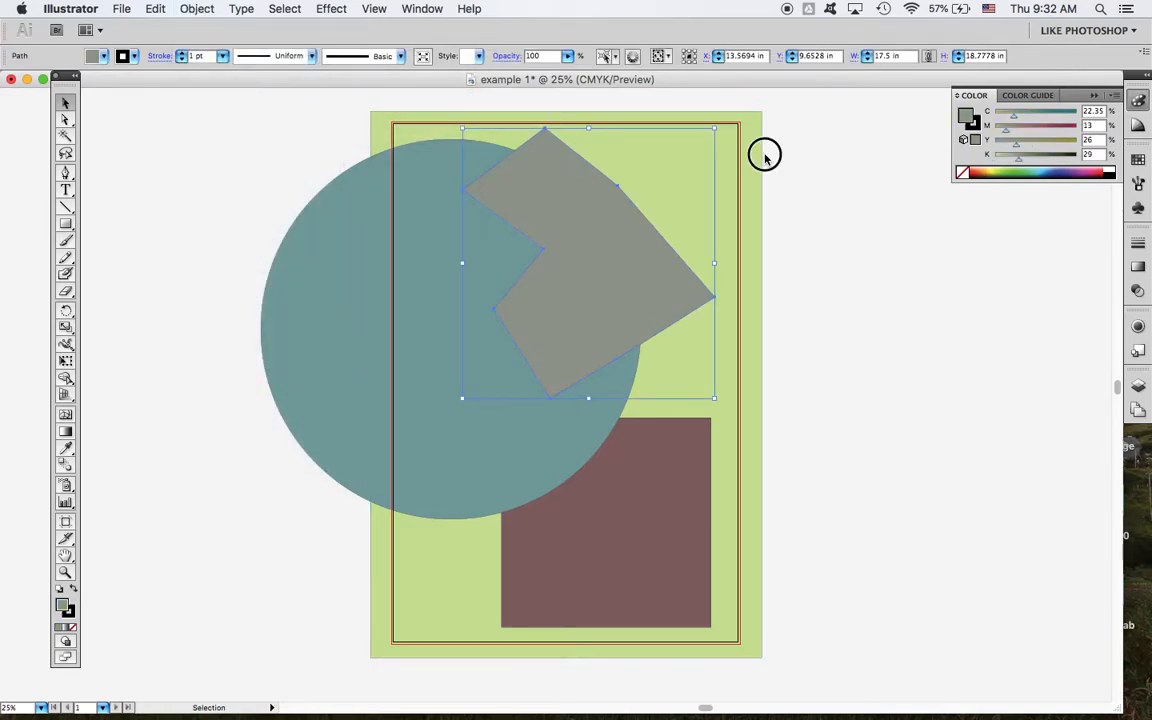
left_click(666, 158)
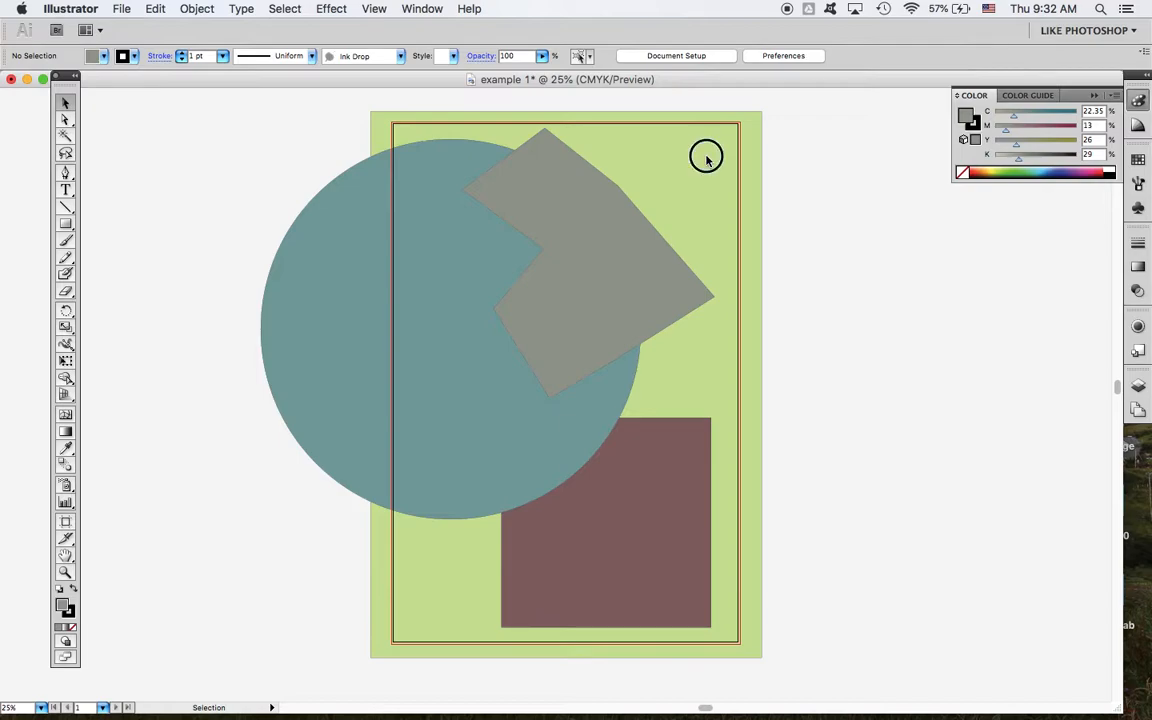
left_click_drag(707, 159, 851, 219)
left_click(506, 175)
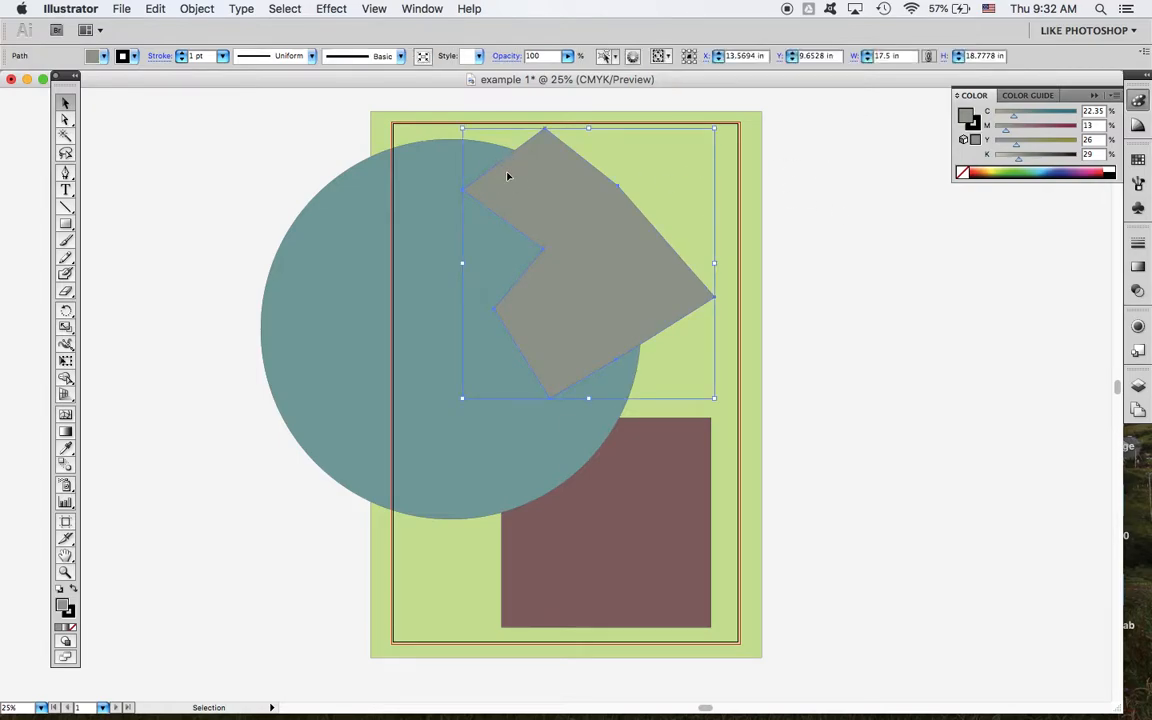
left_click(429, 159)
left_click(676, 437)
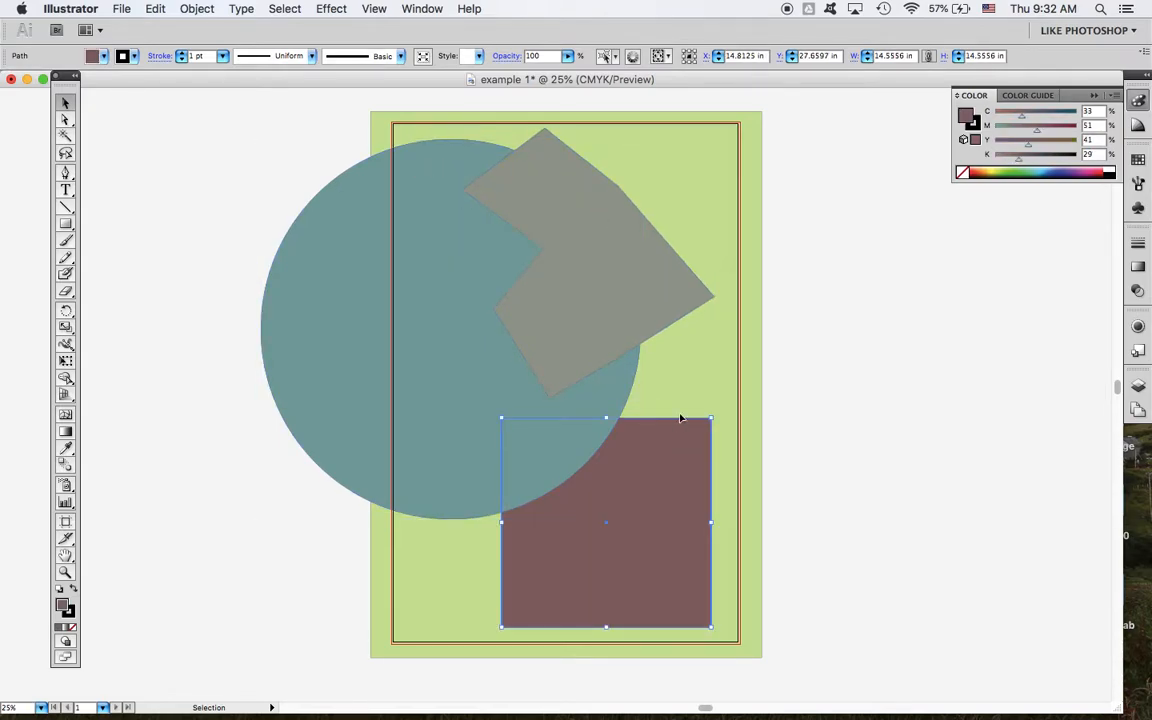
left_click(693, 384)
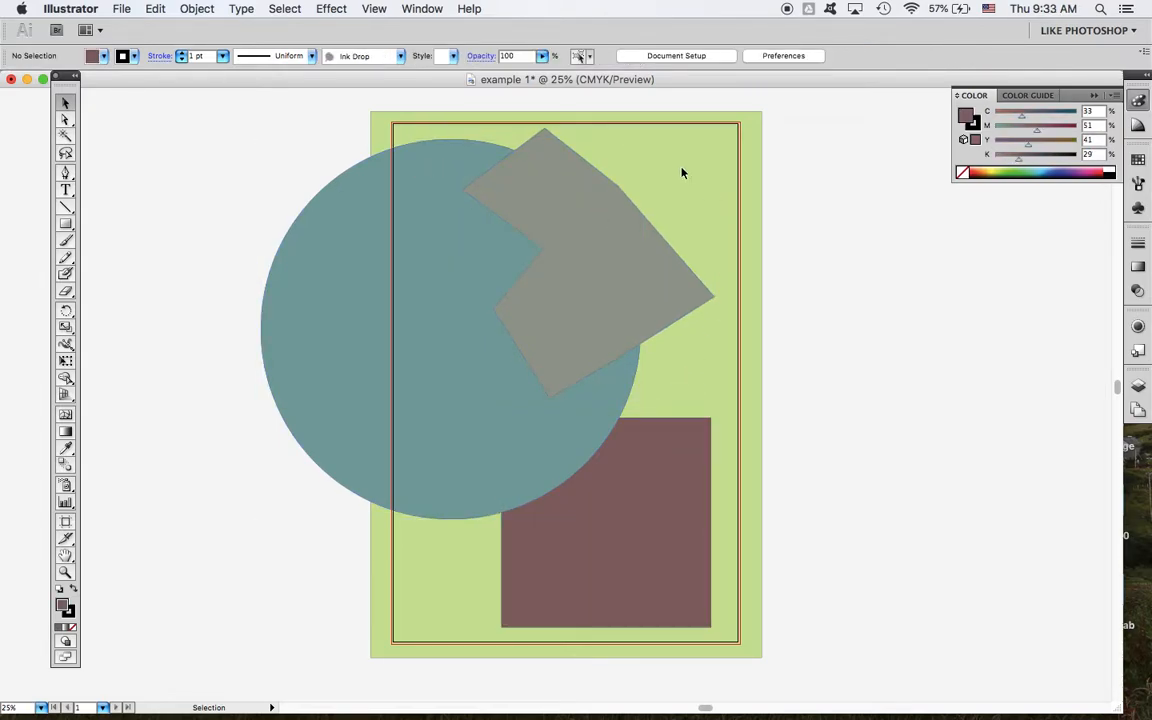
Step: Unlock all locked objects and clear the selection
left_click(204, 9)
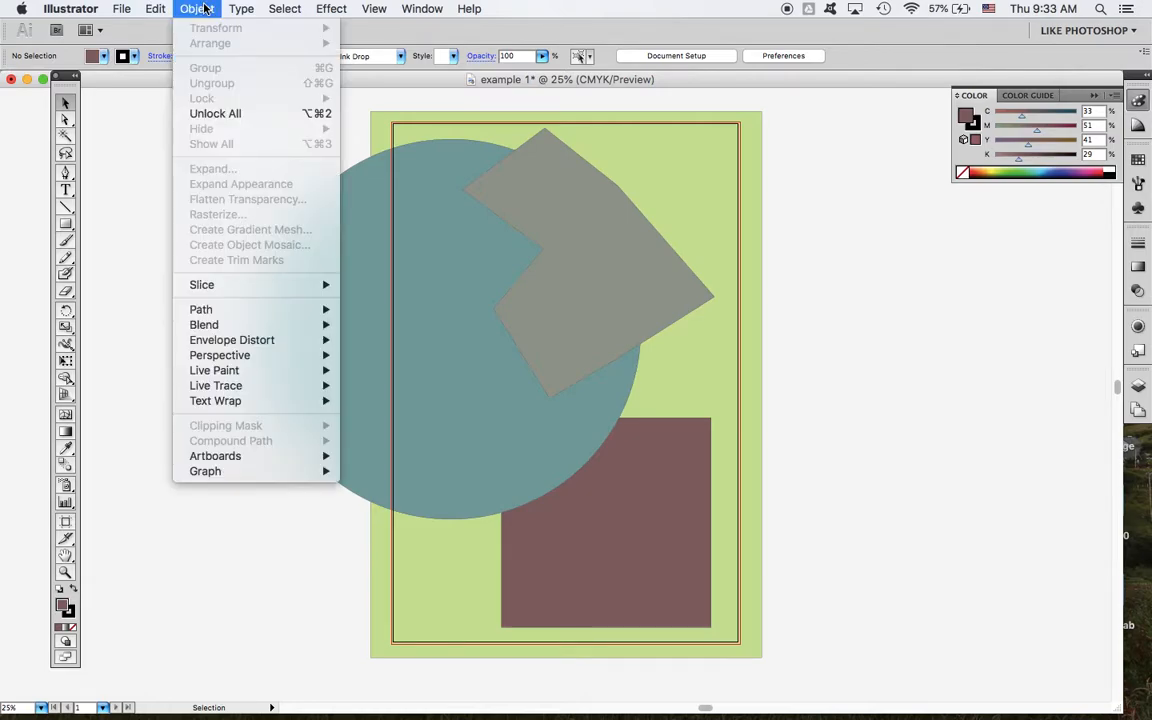
left_click(267, 113)
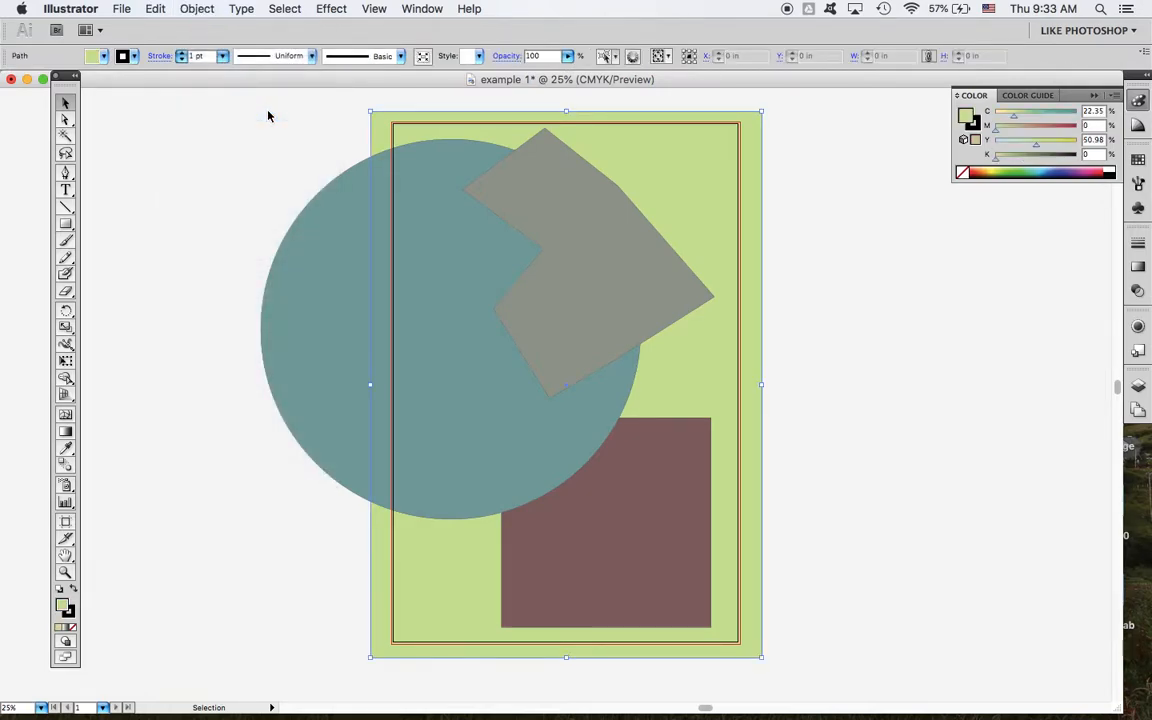
left_click(926, 294)
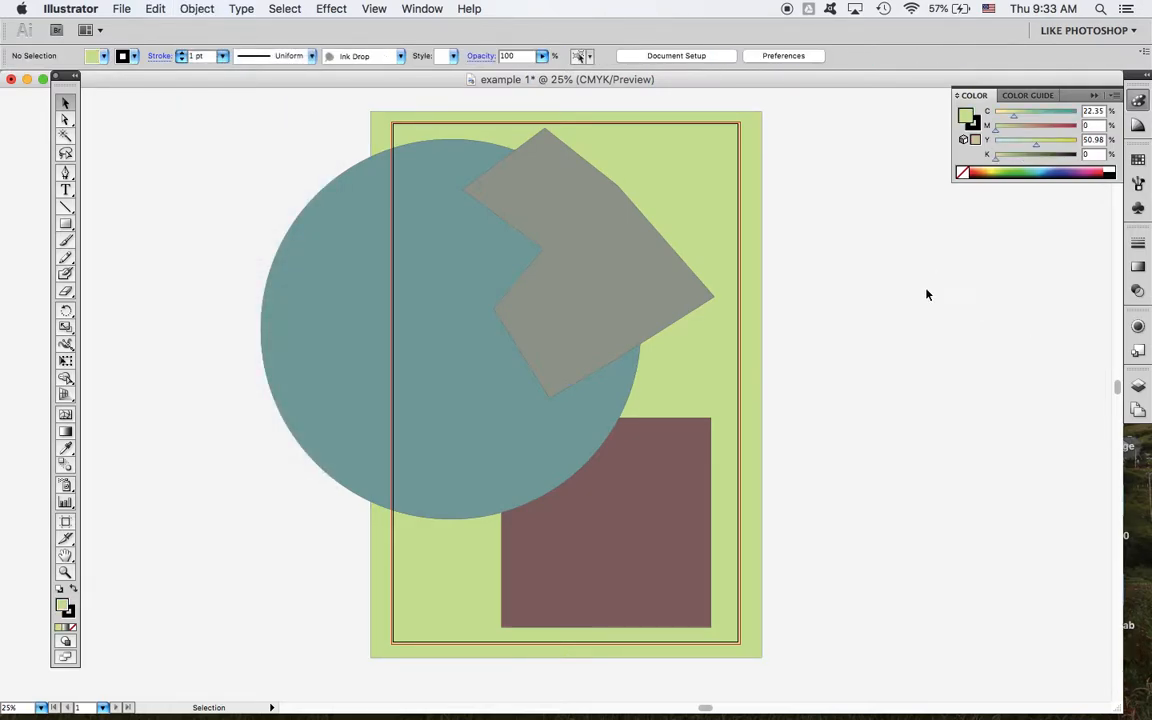